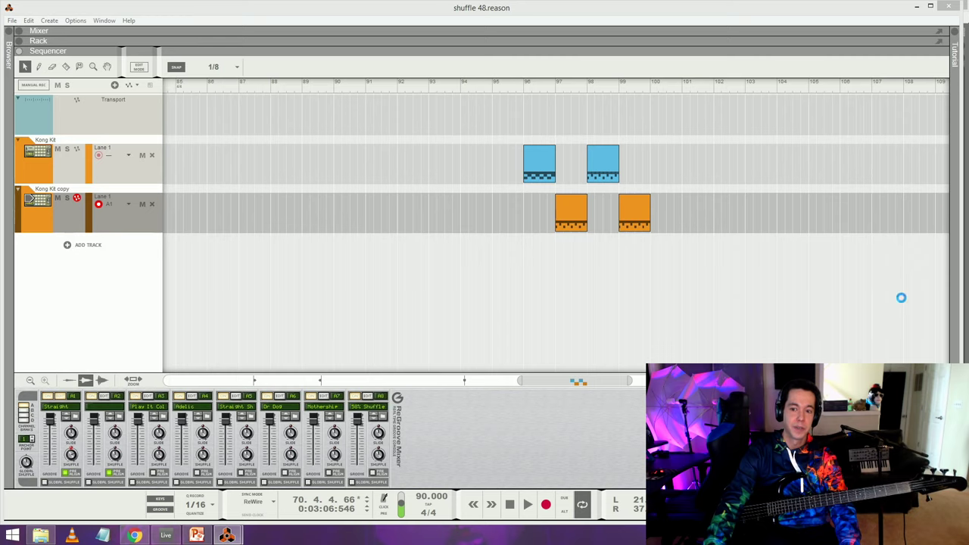
# Step: Open the first Kong Kit clip at bar 96 for note editing
pyautogui.click(800, 294)
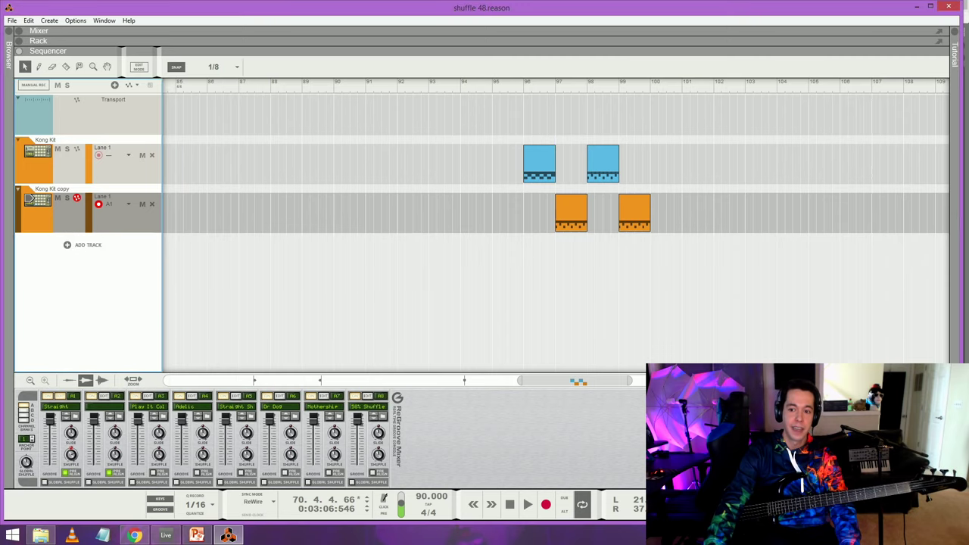
pyautogui.click(523, 152)
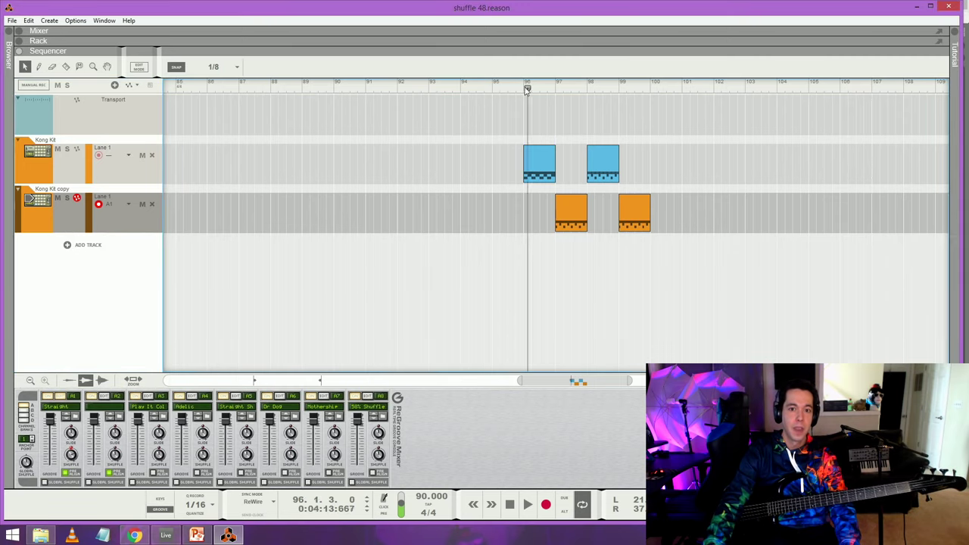
pyautogui.doubleClick(535, 161)
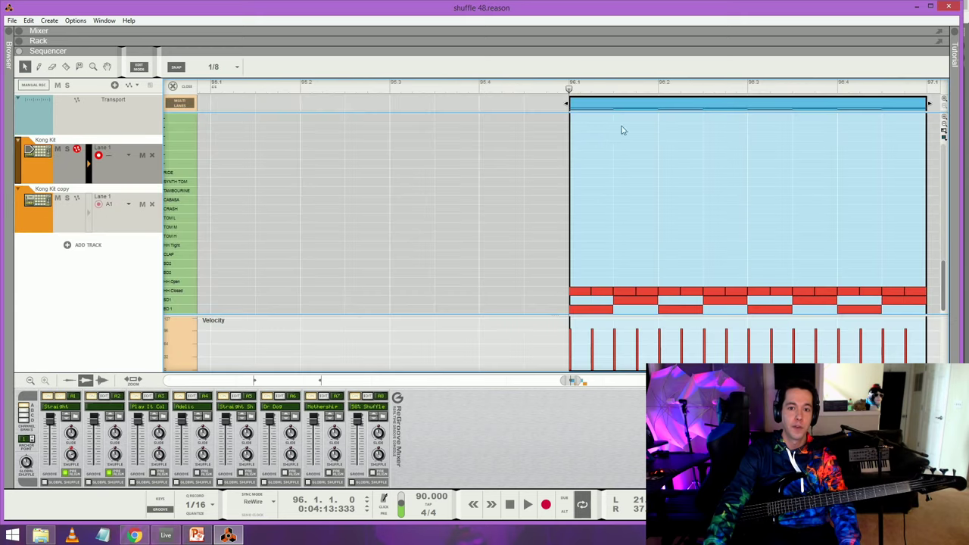
# Step: Play back the opened drum clip from the start of bar 96
pyautogui.press('space')
pyautogui.hotkey('alt', 'Tab')
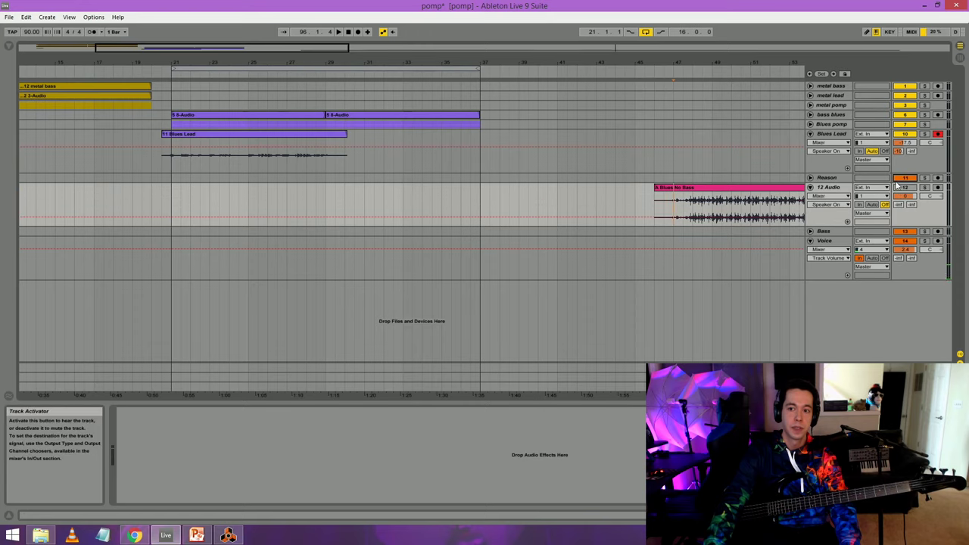
pyautogui.click(228, 535)
pyautogui.press('space')
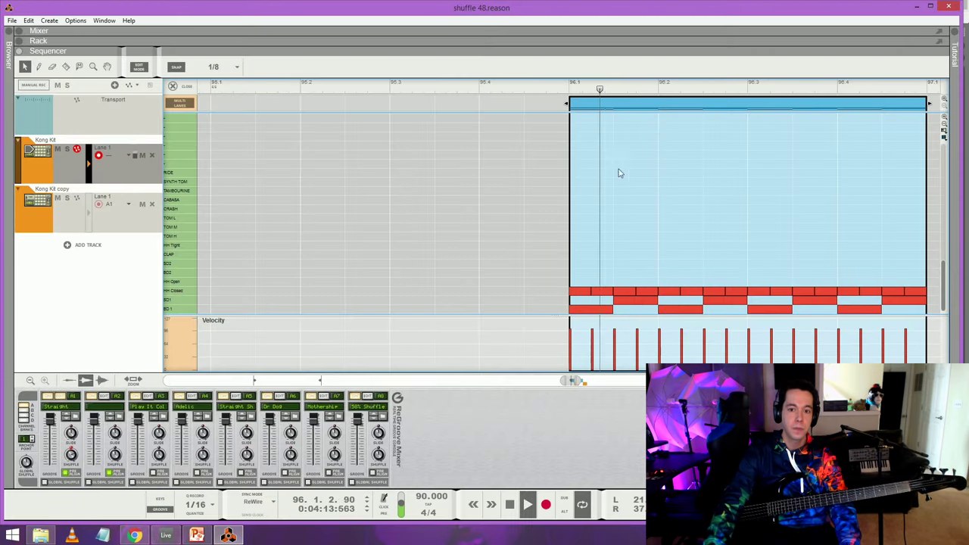
pyautogui.press('space')
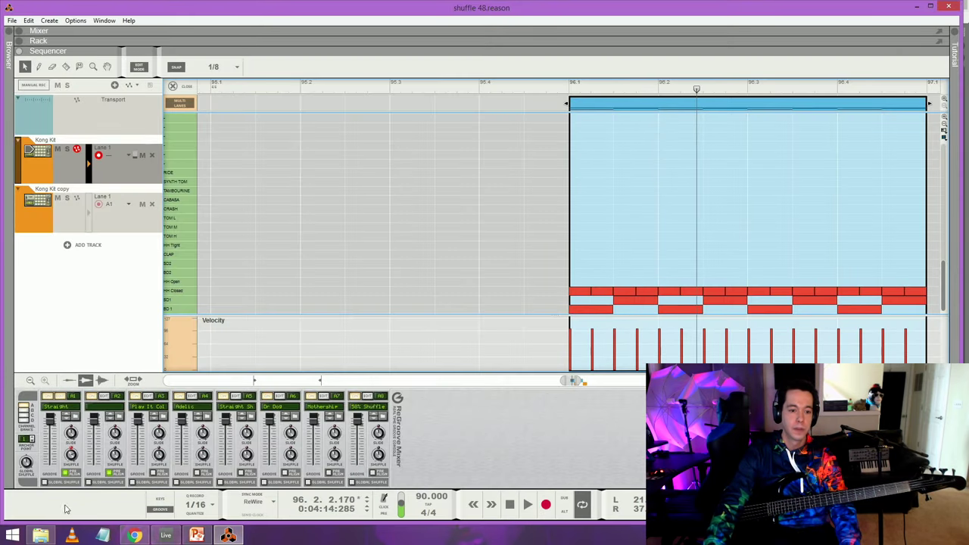
# Step: Set the song tempo to 45 BPM in Ableton Live and play the bar 96 drum clip in Reason
pyautogui.rightClick(167, 535)
pyautogui.click(166, 535)
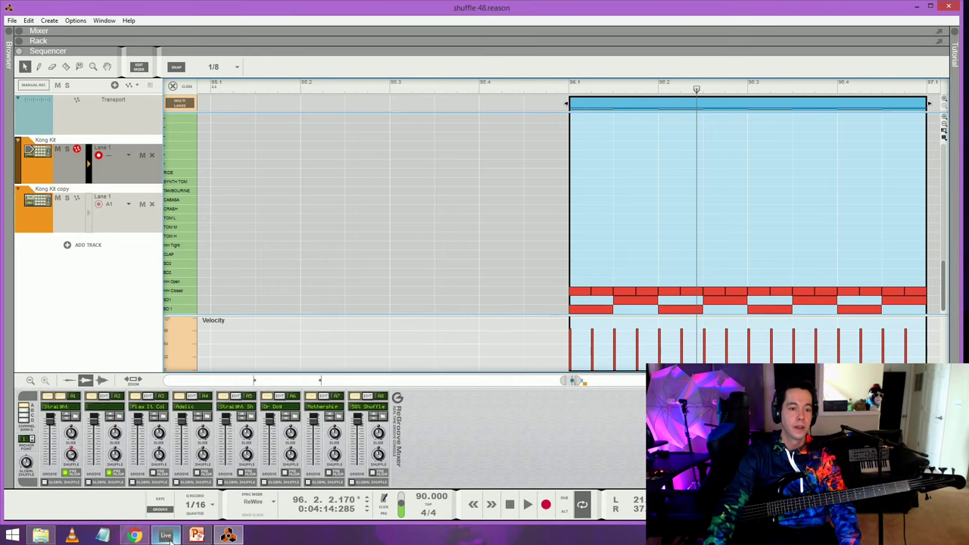
pyautogui.click(167, 535)
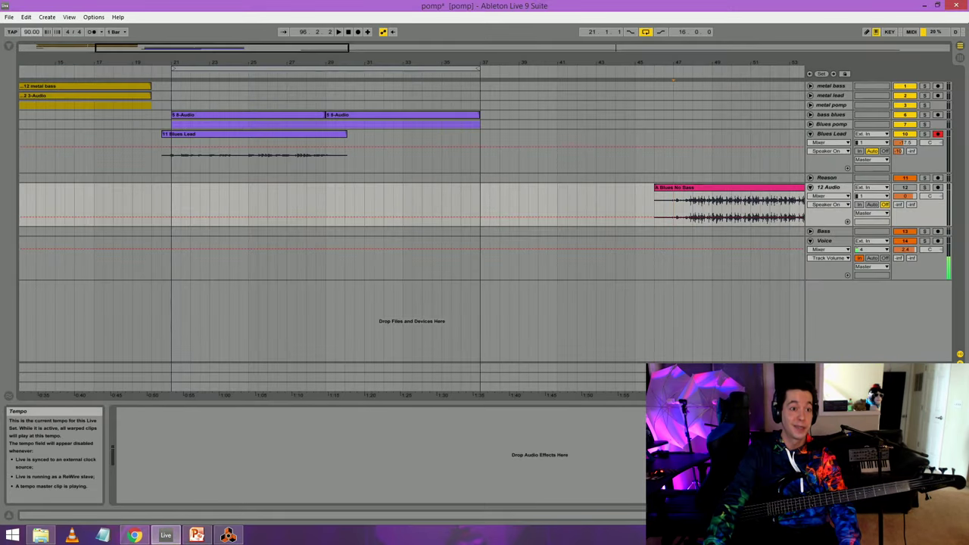
pyautogui.moveTo(29, 33); pyautogui.dragTo(29, 68)
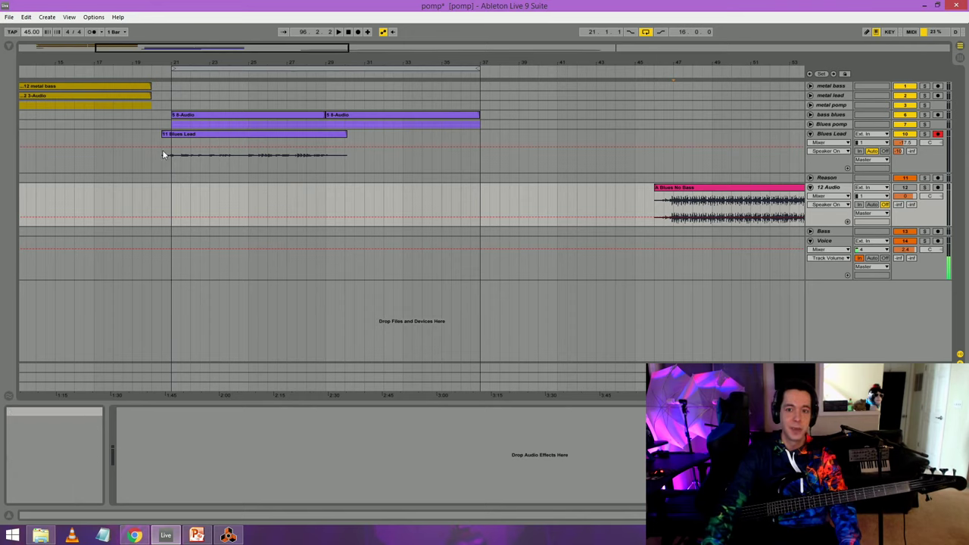
pyautogui.click(227, 535)
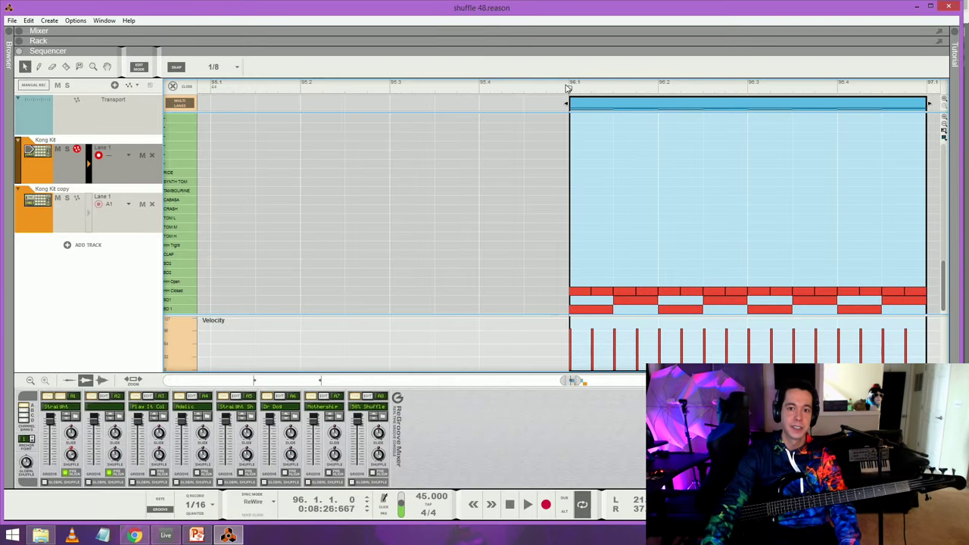
pyautogui.press('space')
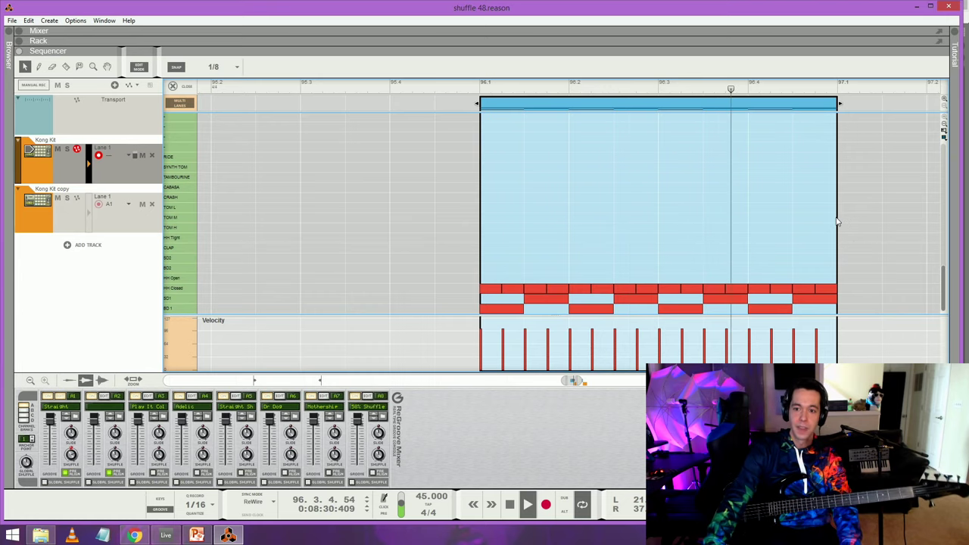
pyautogui.press('space')
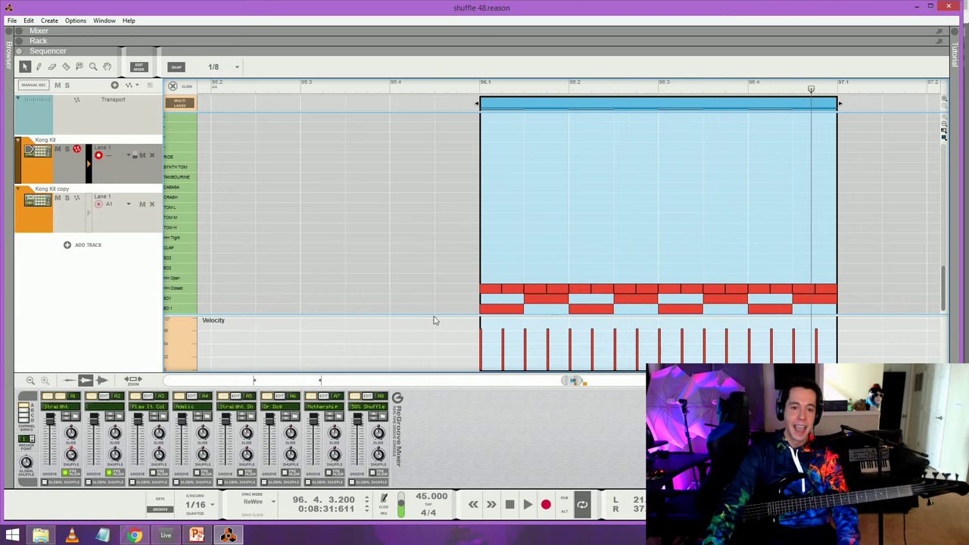
# Step: Go through the alternating kick and snare notes of the bar 96 clip one by one
pyautogui.click(513, 310)
pyautogui.click(546, 299)
pyautogui.click(602, 310)
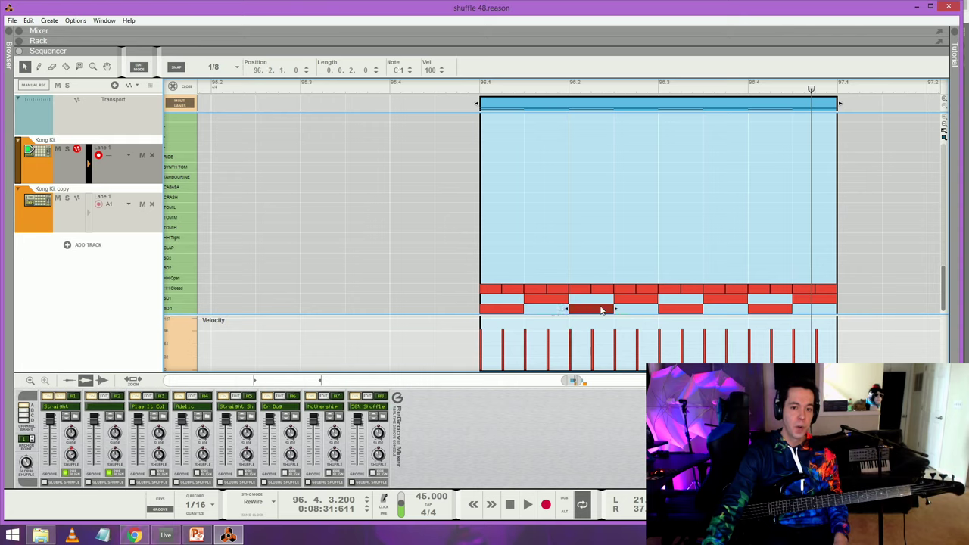
pyautogui.click(626, 301)
pyautogui.click(519, 310)
pyautogui.click(552, 300)
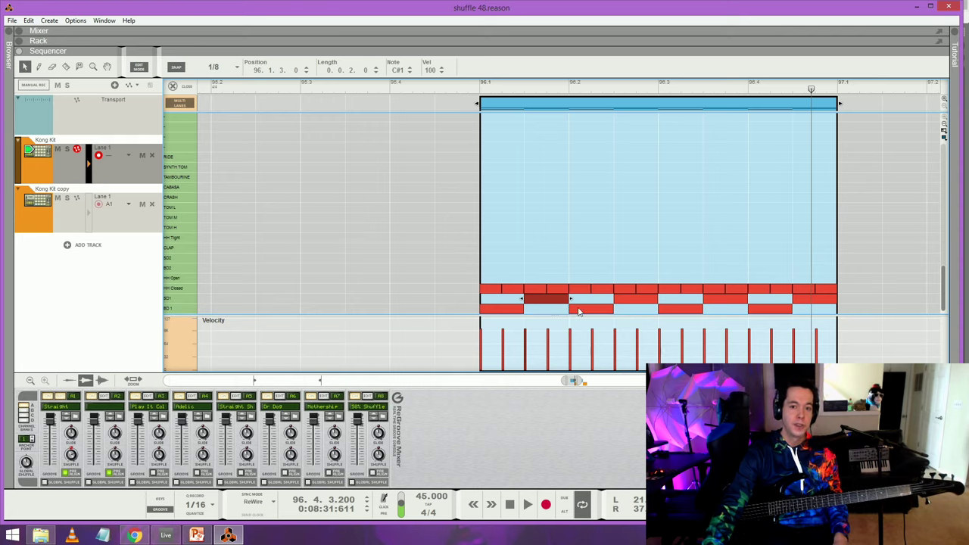
pyautogui.click(602, 309)
pyautogui.click(632, 299)
pyautogui.click(672, 310)
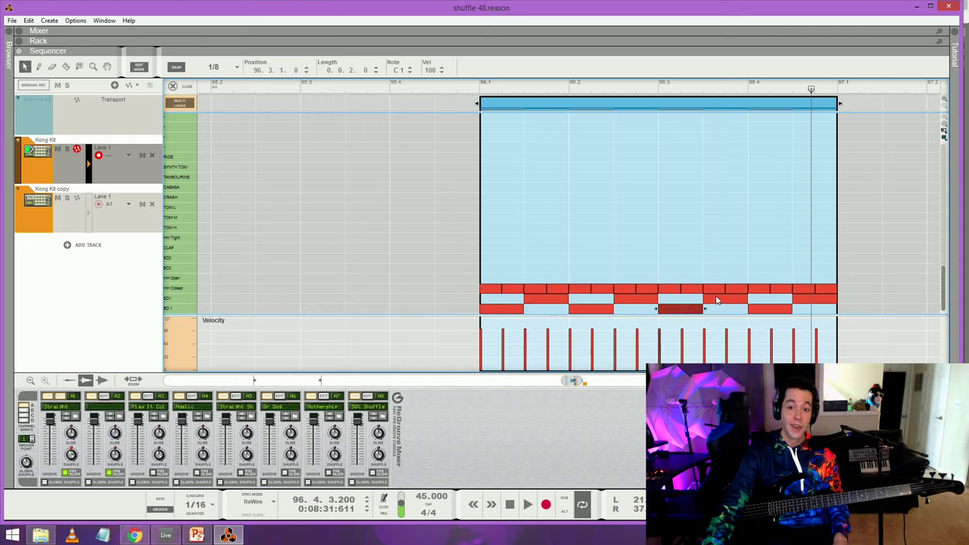
pyautogui.click(717, 300)
pyautogui.click(762, 310)
pyautogui.click(811, 300)
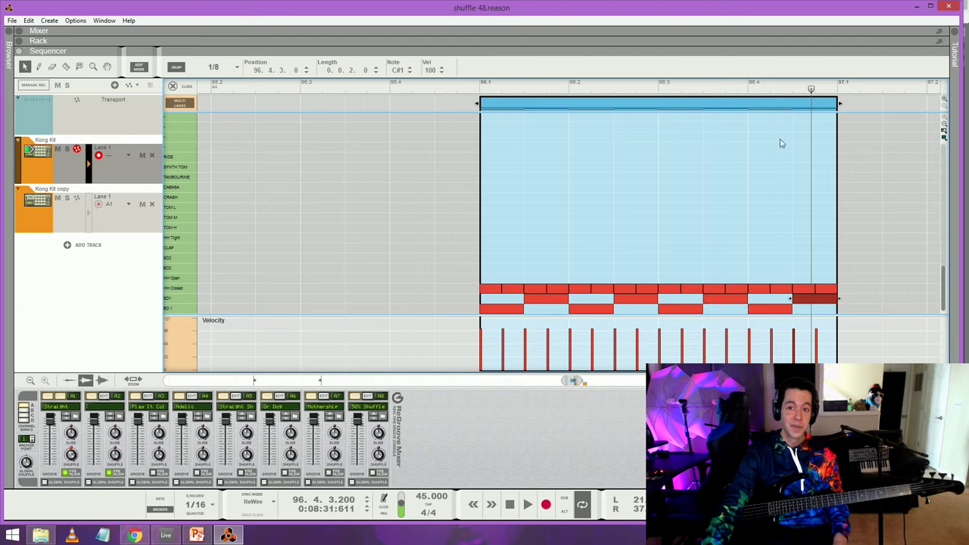
# Step: Split the bar 96 clip at beat 3 and make its first half the active clip
pyautogui.keyDown('alt'); pyautogui.click(663, 107); pyautogui.keyUp('alt')
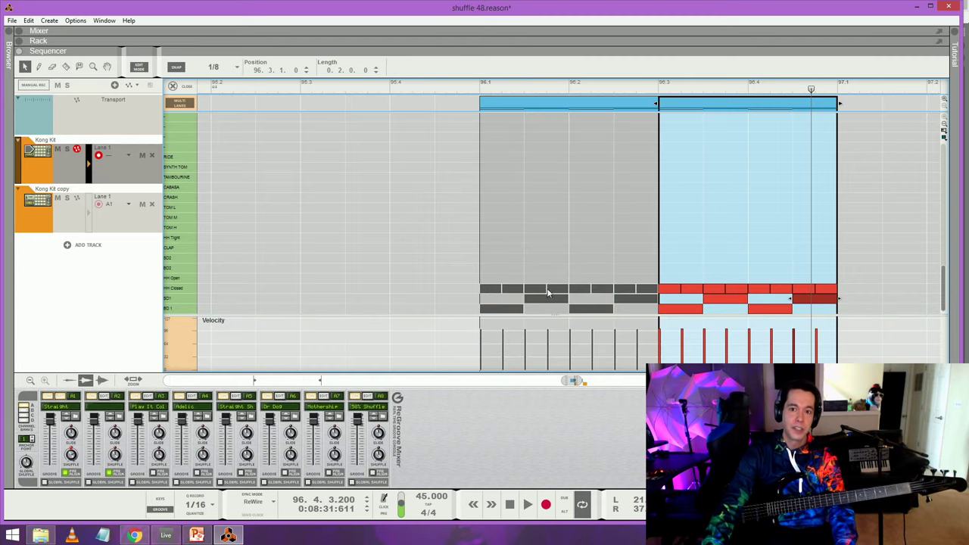
pyautogui.click(550, 102)
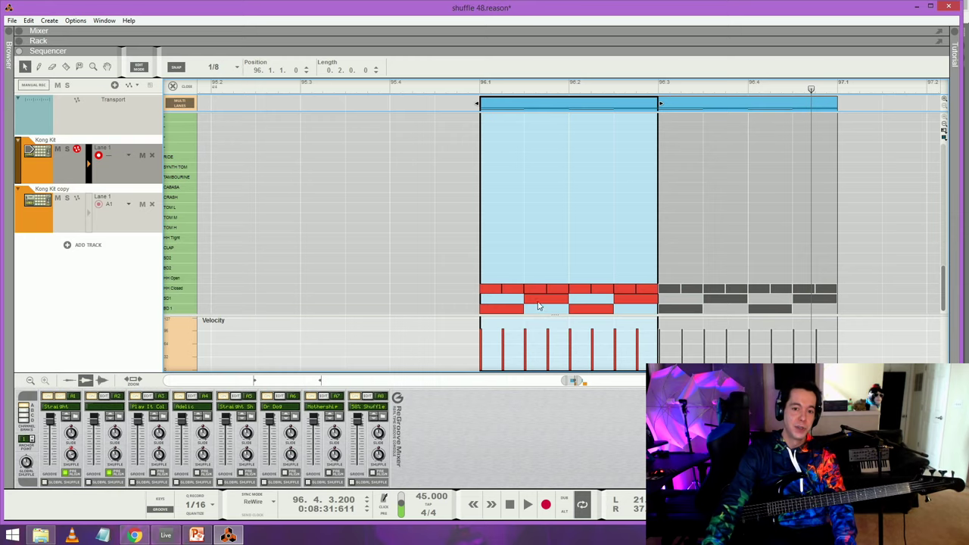
# Step: Examine the snare, kick and closed hi-hat notes in the first half of bar 96
pyautogui.click(641, 300)
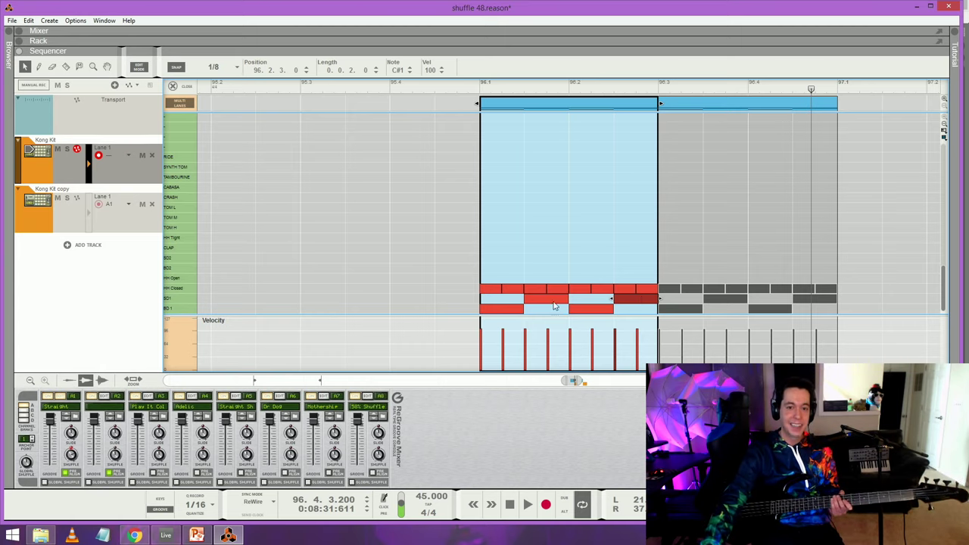
pyautogui.click(557, 299)
pyautogui.click(625, 302)
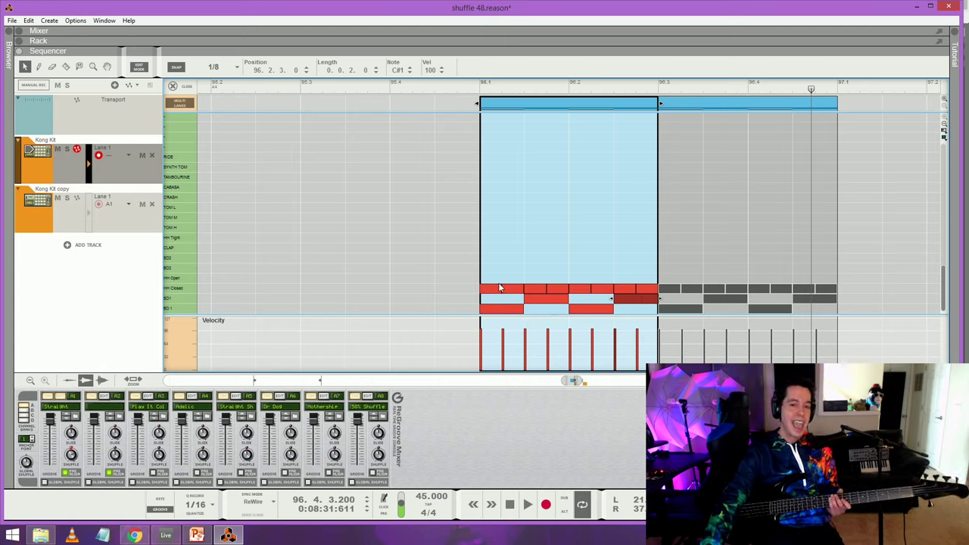
pyautogui.click(491, 306)
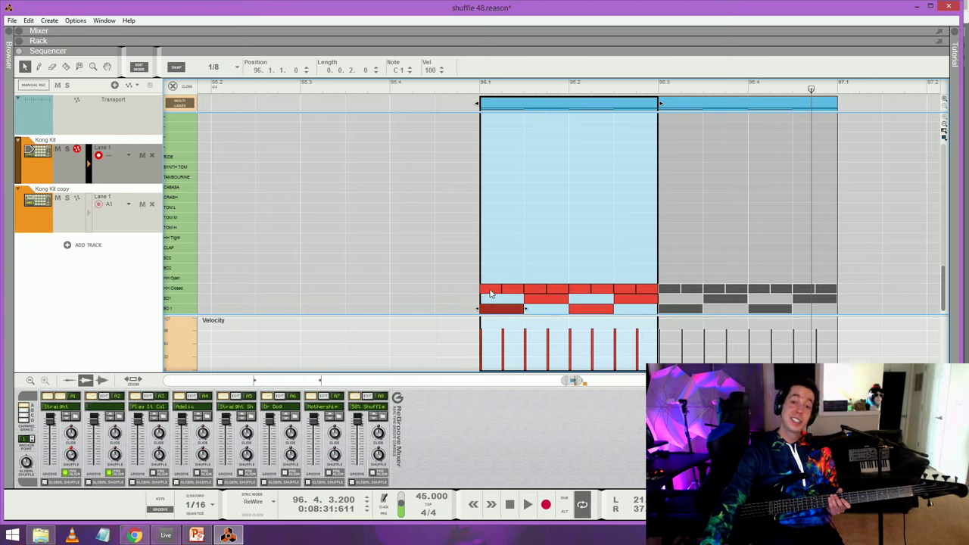
pyautogui.click(491, 291)
pyautogui.click(513, 290)
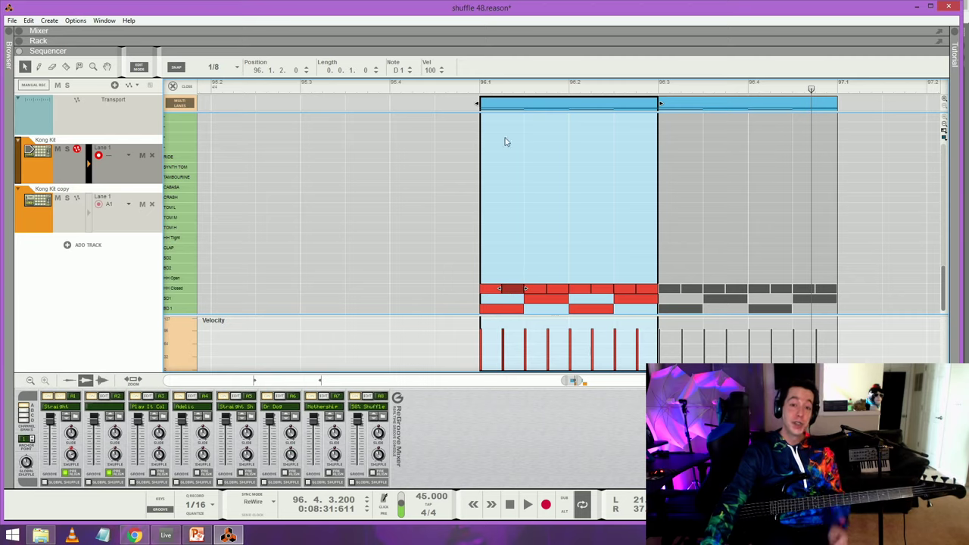
# Step: Play the straight drum pattern from the start of bar 96
pyautogui.click(479, 86)
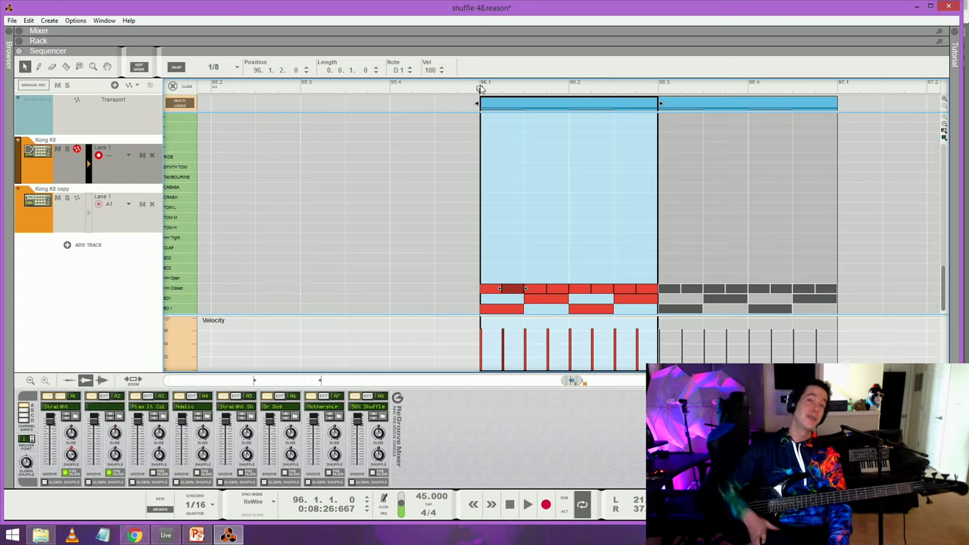
pyautogui.press('space')
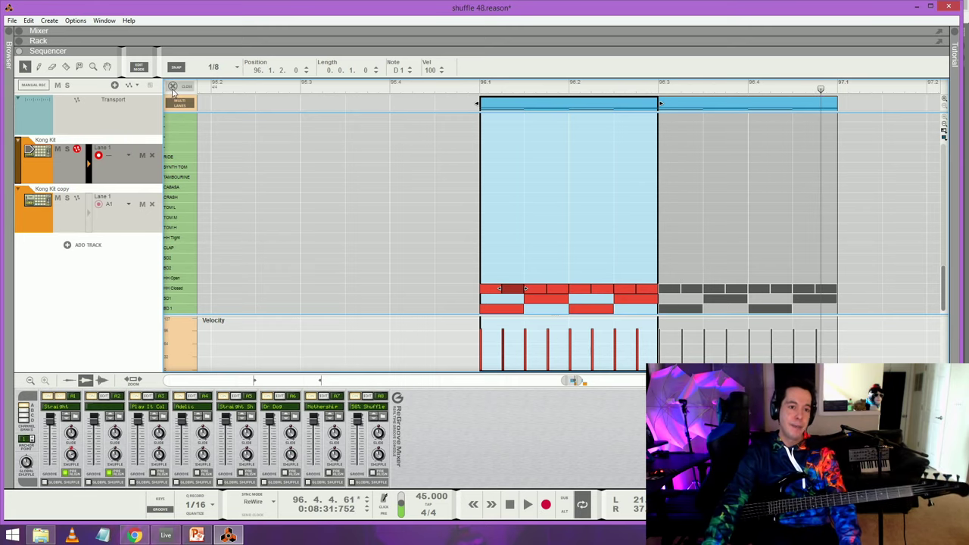
# Step: Open the second Kong Kit clip for note editing and place the playhead at the start of bar 98
pyautogui.hotkey('shift', 'Tab')
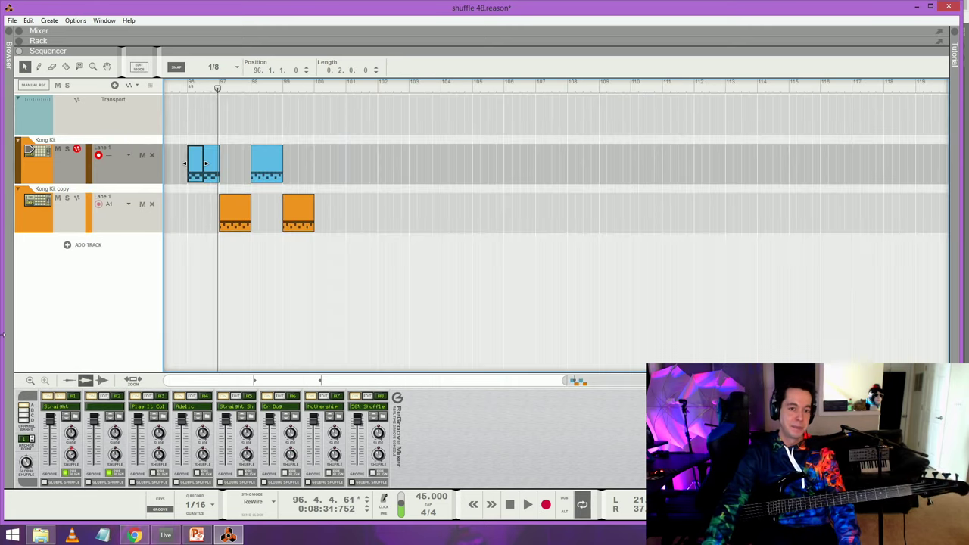
pyautogui.doubleClick(267, 162)
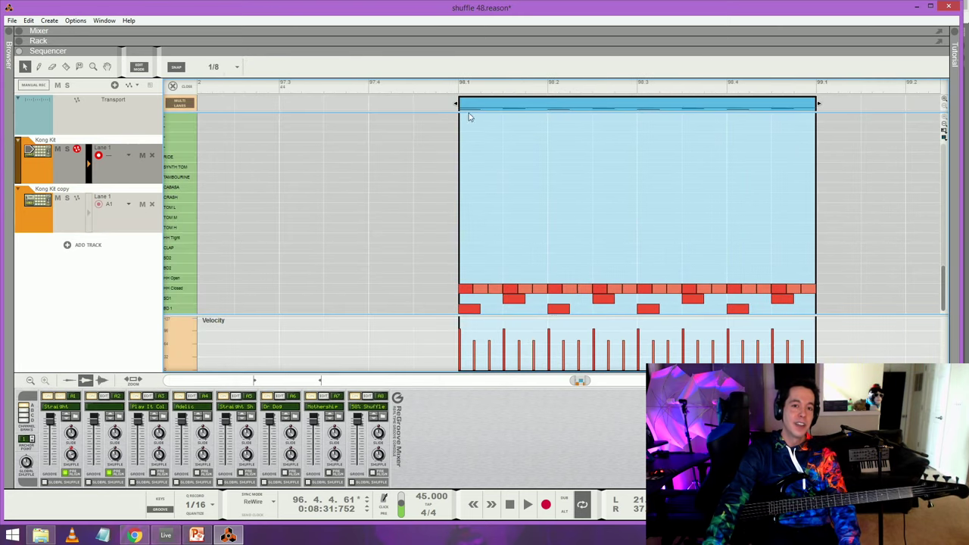
pyautogui.click(459, 85)
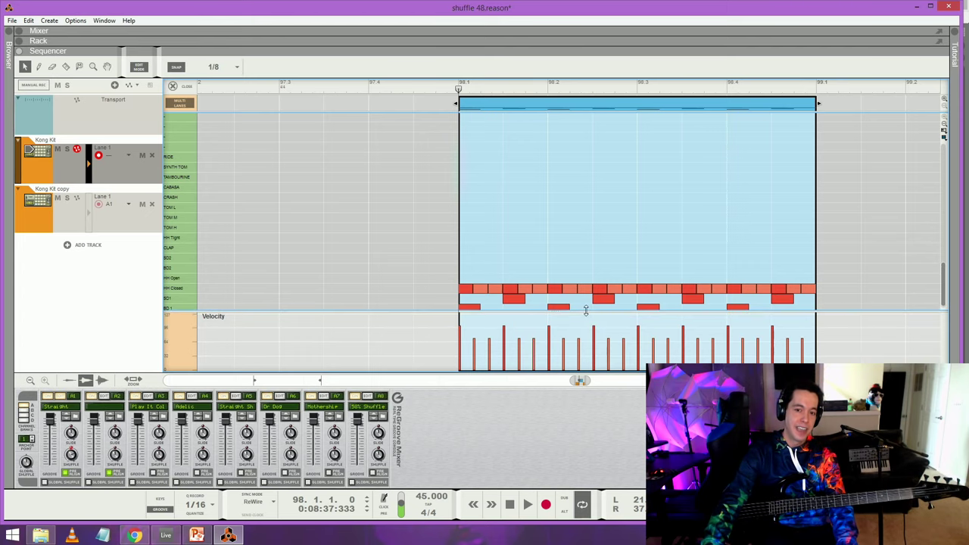
# Step: Lengthen the kick and snare notes in the bar 98 clip so each fills a full eighth note
pyautogui.moveTo(842, 321); pyautogui.dragTo(640, 319)
pyautogui.click(390, 152)
pyautogui.scroll(1, 473, 235)
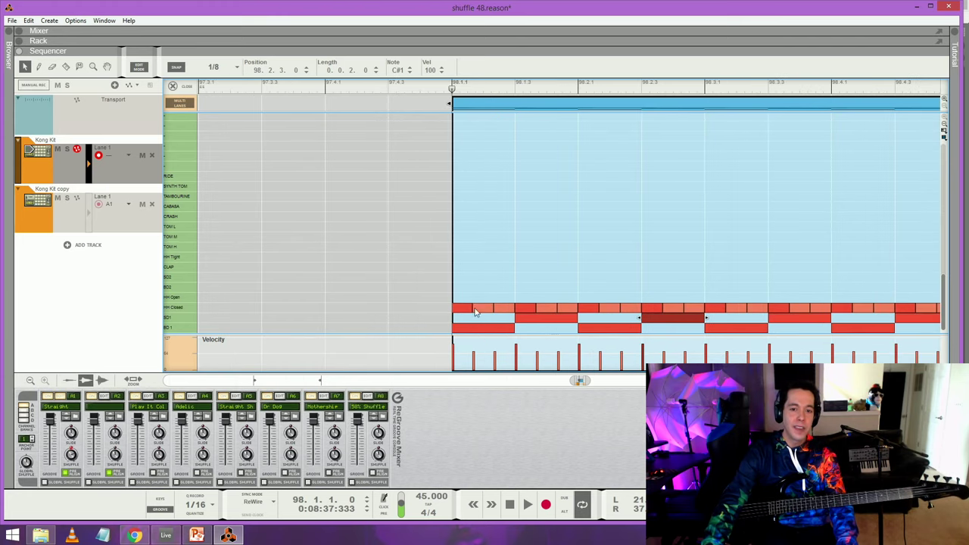
# Step: Play the triplet hi-hat pattern in bar 98 and return the playhead to the start of the bar
pyautogui.moveTo(467, 311); pyautogui.dragTo(530, 310)
pyautogui.press('space')
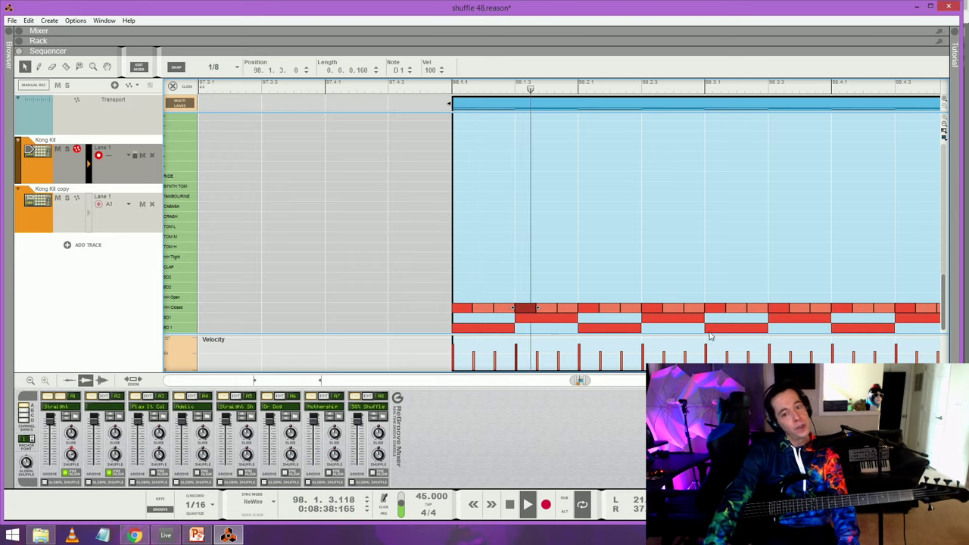
pyautogui.scroll(-1, 735, 301)
pyautogui.scroll(2, 713, 253)
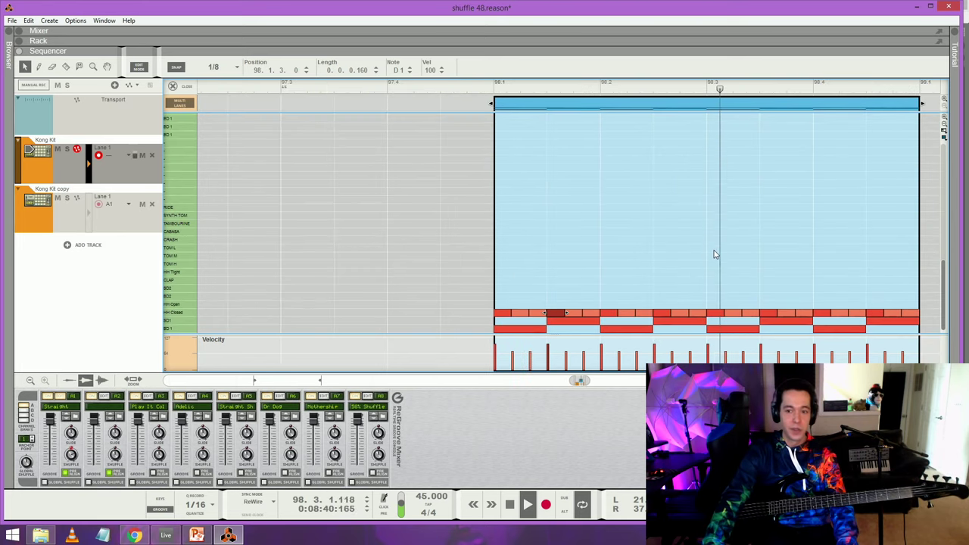
pyautogui.scroll(-2, 714, 254)
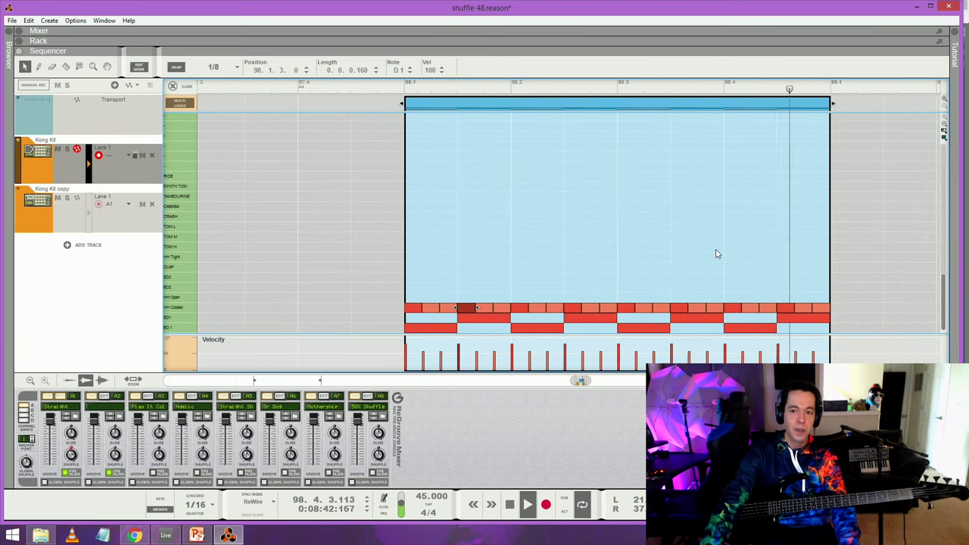
pyautogui.press('space')
pyautogui.click(404, 90)
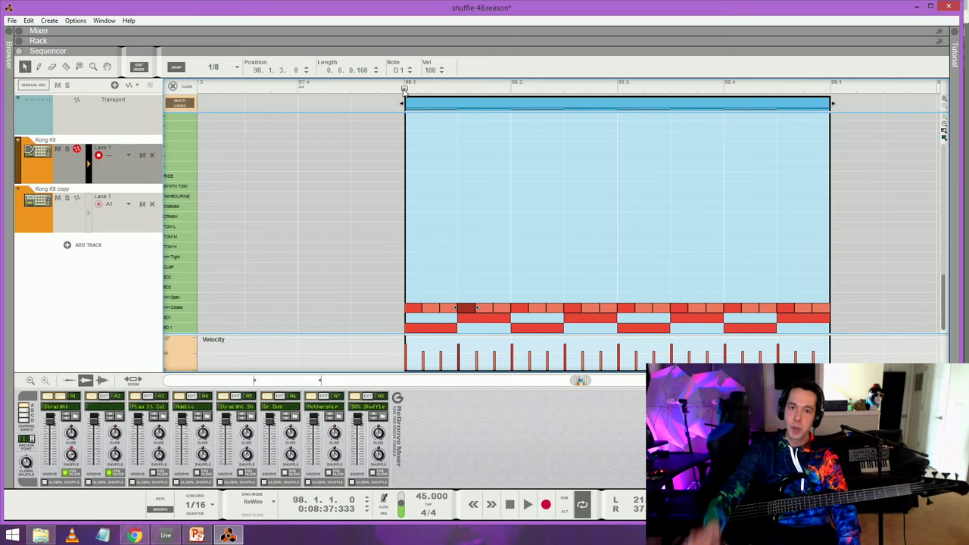
# Step: Delete the middle hi-hat note of every triplet in the bar 98 clip and play the resulting shuffle pattern
pyautogui.click(439, 194)
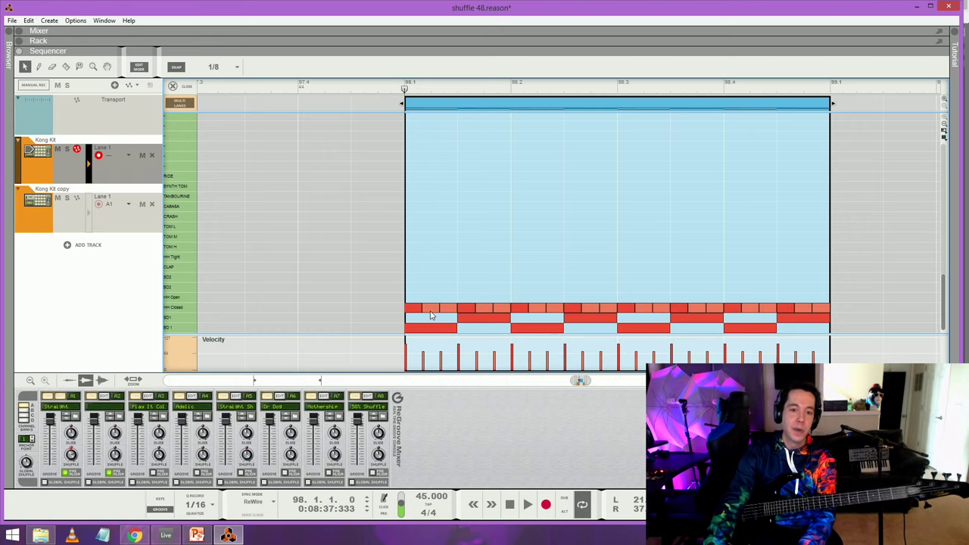
pyautogui.click(431, 308)
pyautogui.press('Delete')
pyautogui.click(484, 308)
pyautogui.press('Delete')
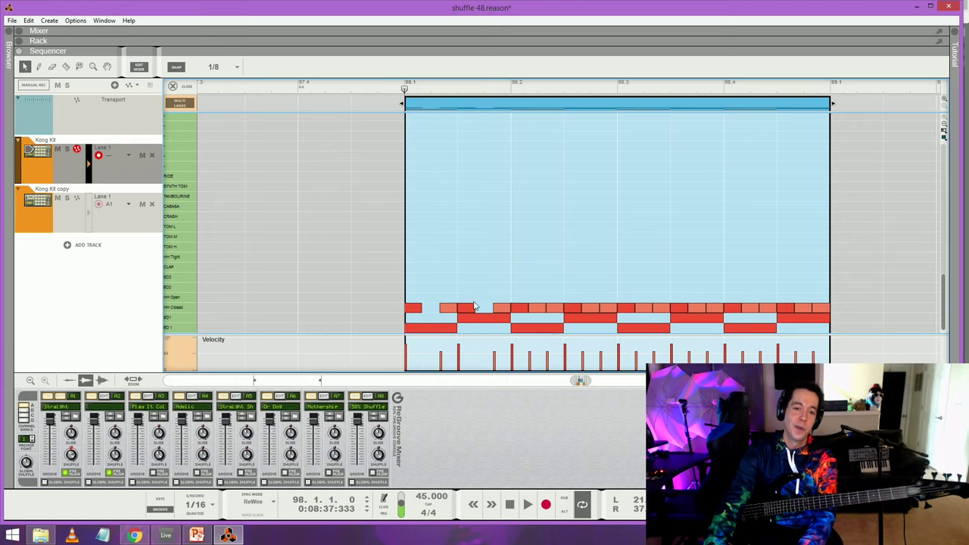
pyautogui.click(536, 308)
pyautogui.press('Delete')
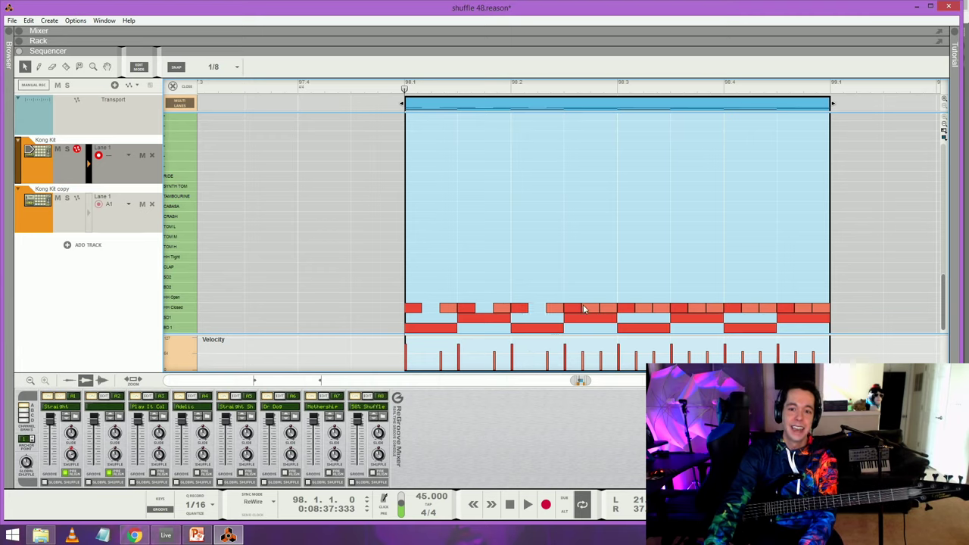
pyautogui.click(585, 308)
pyautogui.press('Delete')
pyautogui.click(643, 308)
pyautogui.press('Delete')
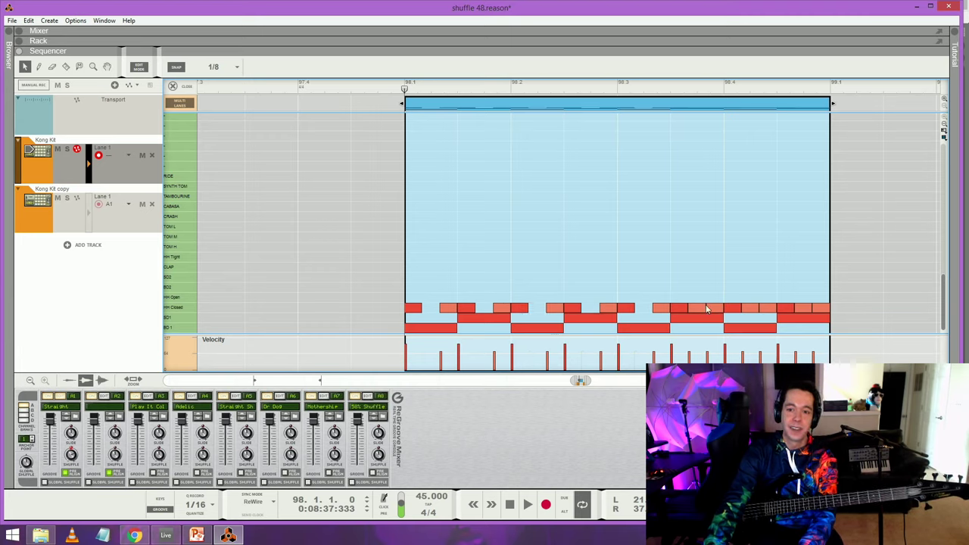
pyautogui.click(695, 308)
pyautogui.press('Delete')
pyautogui.click(754, 314)
pyautogui.press('Delete')
pyautogui.click(804, 308)
pyautogui.press('Delete')
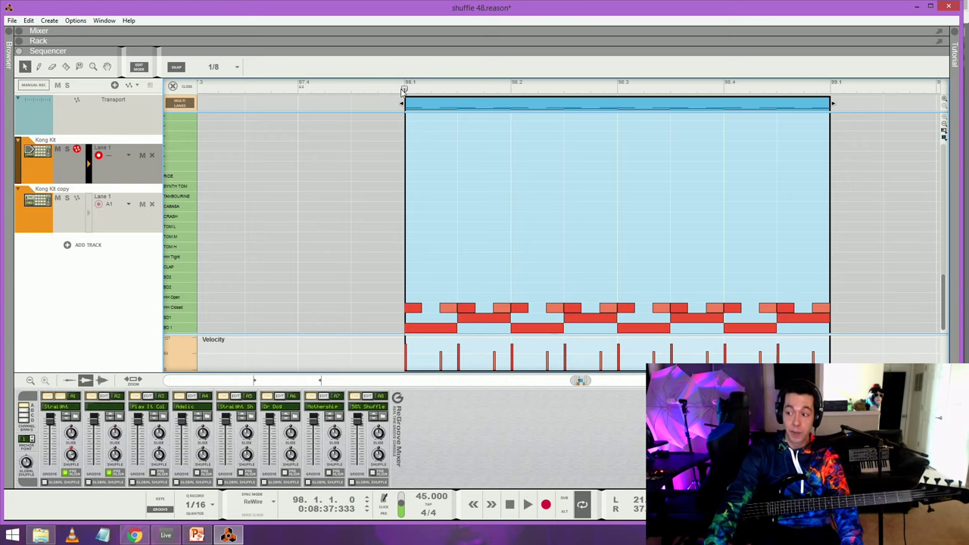
pyautogui.press('space')
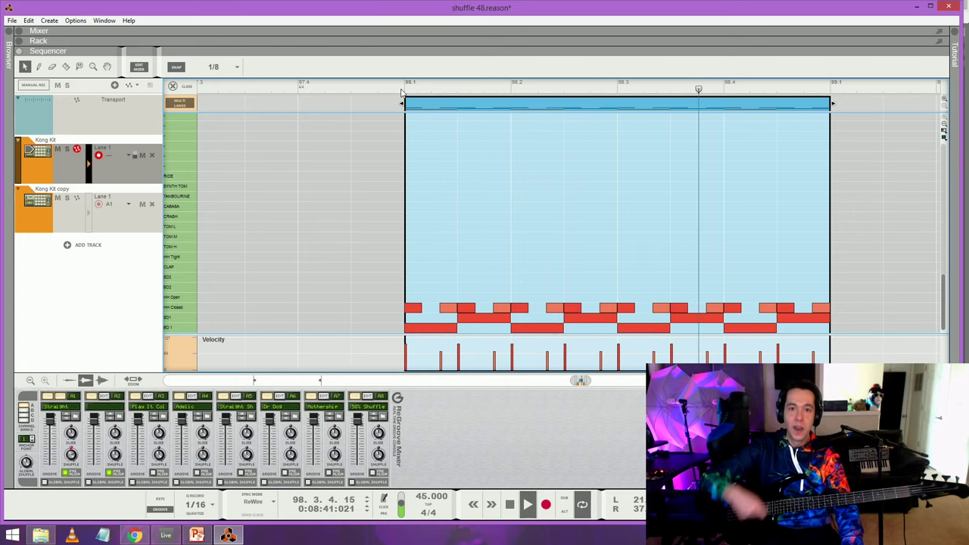
pyautogui.press('space')
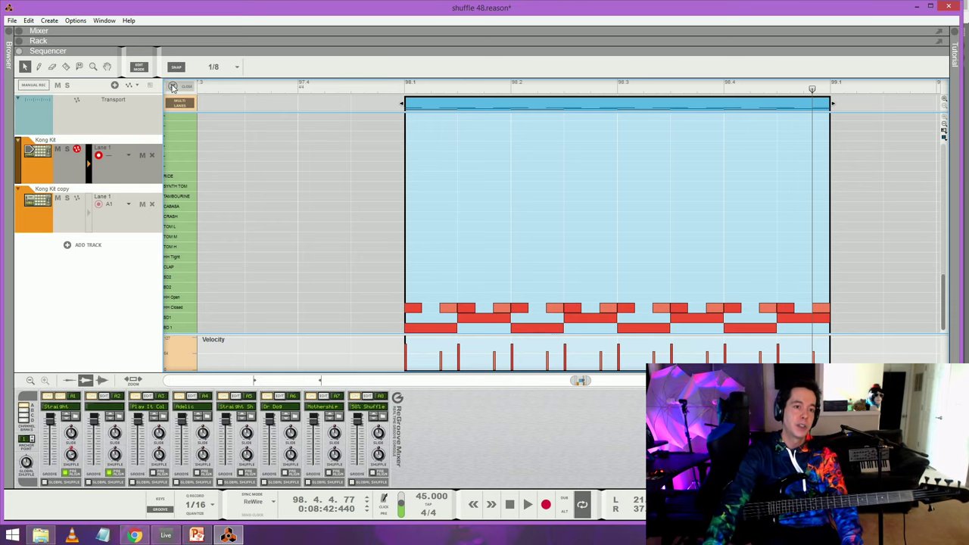
# Step: Switch to PowerPoint and highlight the line "In swing grooves, drums often fill in with triplets" on the Role of the Drums slide
pyautogui.click(198, 536)
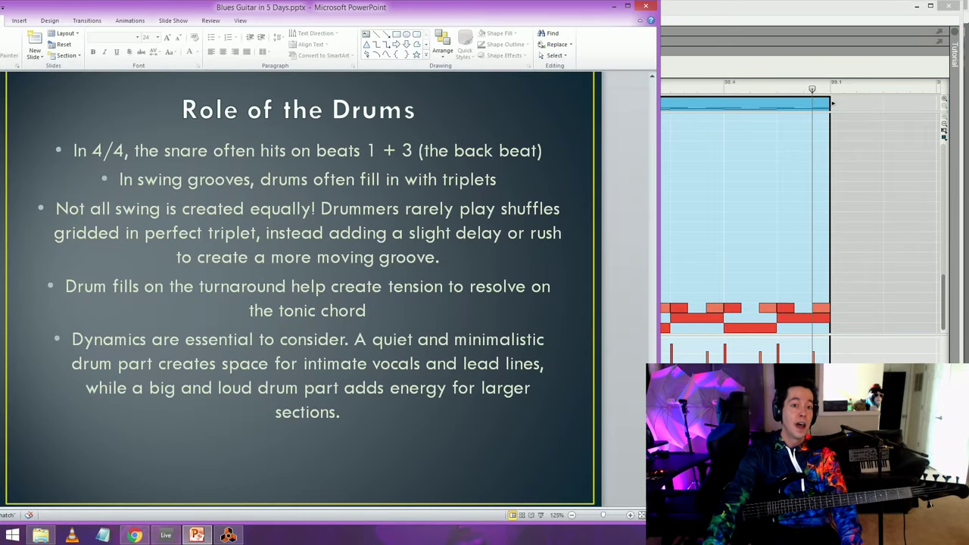
pyautogui.moveTo(119, 179); pyautogui.dragTo(498, 179)
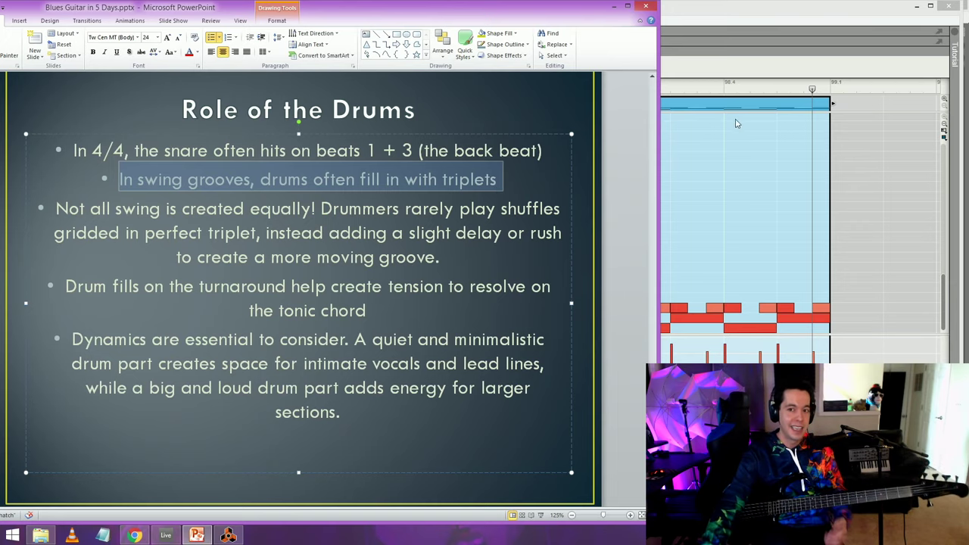
# Step: Return to Reason and play the shuffle pattern from the start of bar 98
pyautogui.click(738, 223)
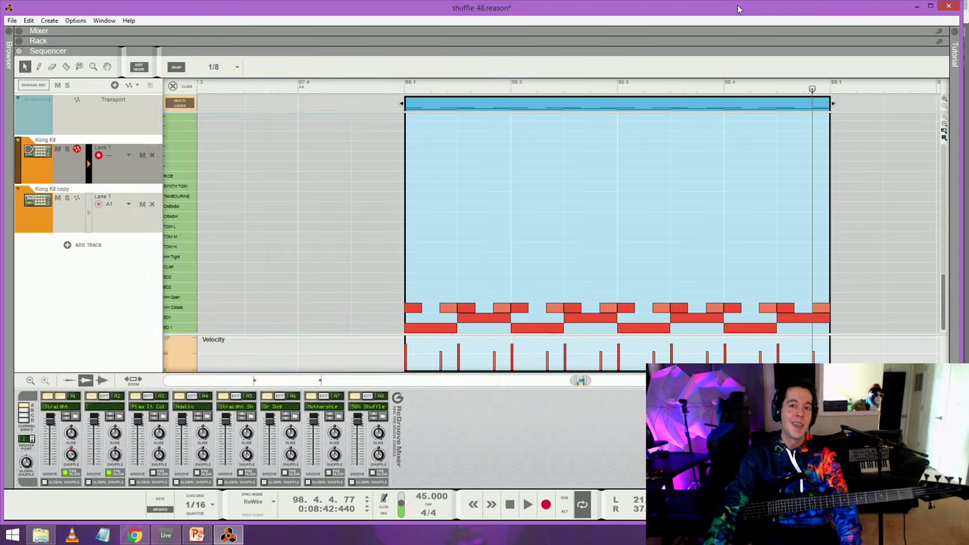
pyautogui.click(403, 89)
pyautogui.press('space')
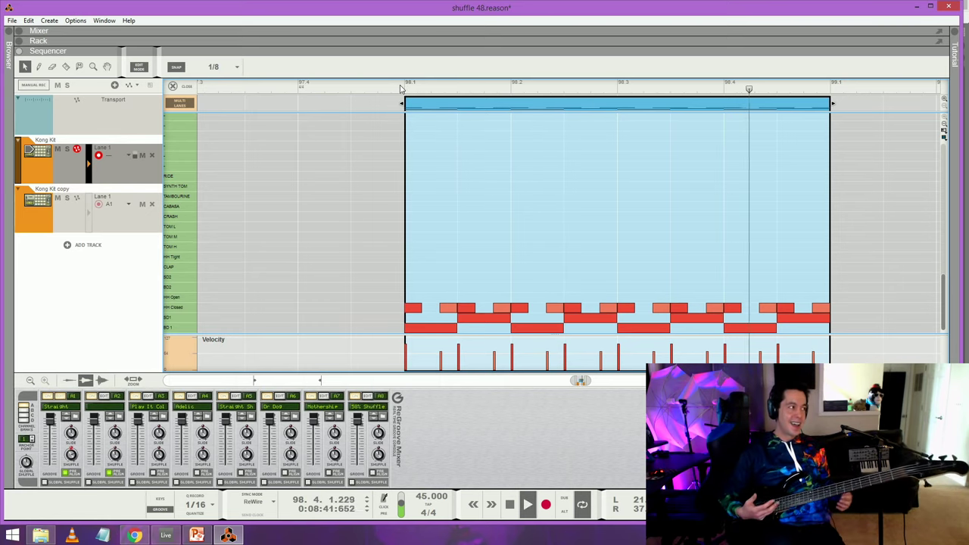
pyautogui.press('space')
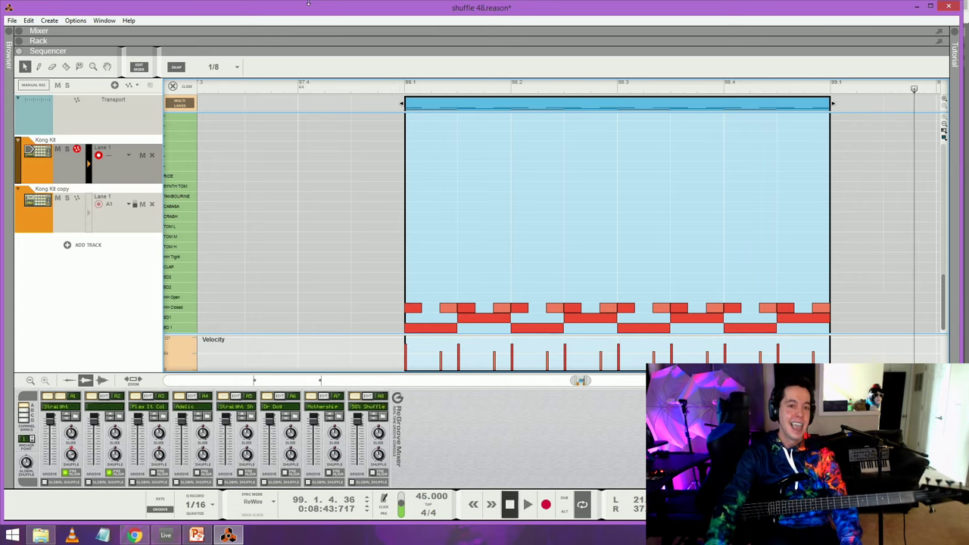
# Step: Close the note editor, play from 96.4.3 into bar 97, and select the bar 97 clip on the Kong Kit copy track
pyautogui.click(187, 89)
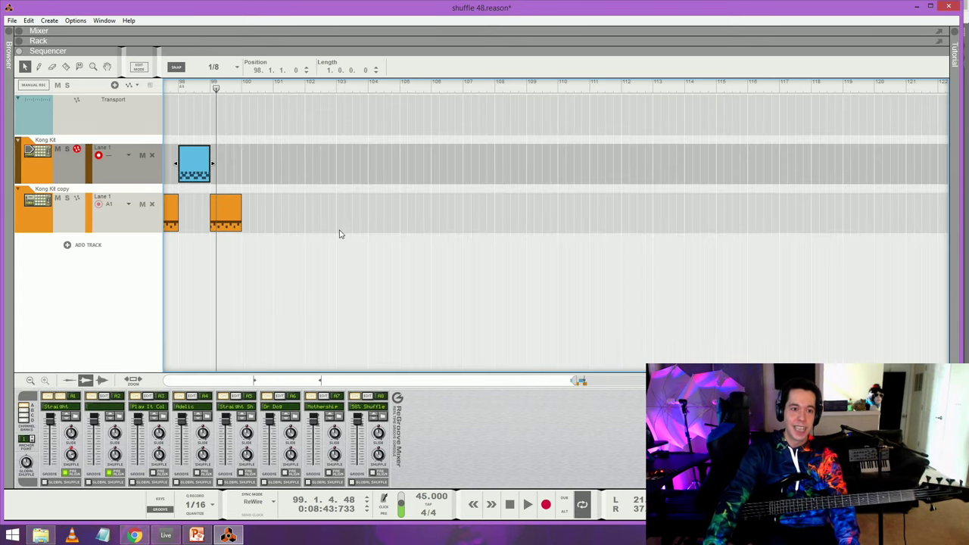
pyautogui.scroll(3, 303, 202)
pyautogui.click(292, 85)
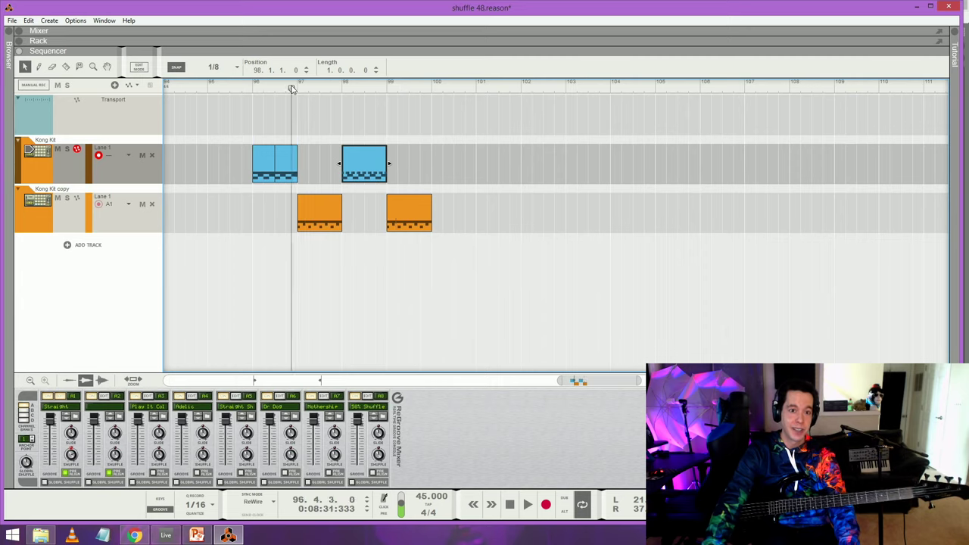
pyautogui.press('space')
pyautogui.click(326, 208)
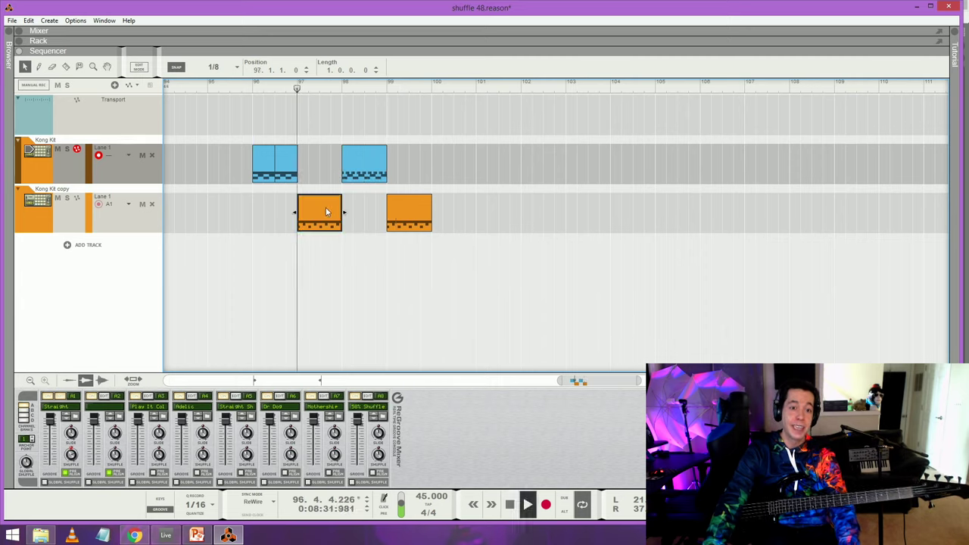
# Step: Place the playhead at the start of bar 99 and open the Kong Kit copy clip there for note editing
pyautogui.click(388, 85)
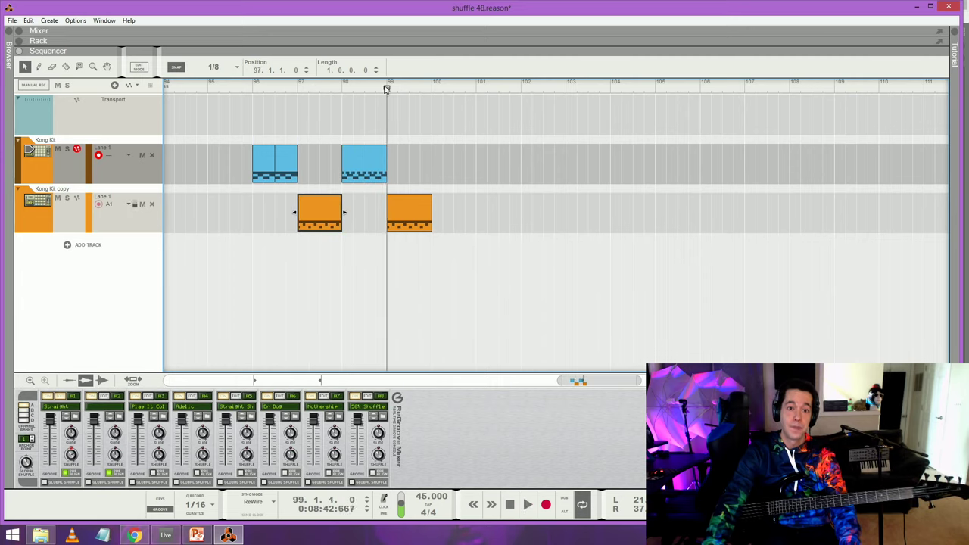
pyautogui.doubleClick(418, 218)
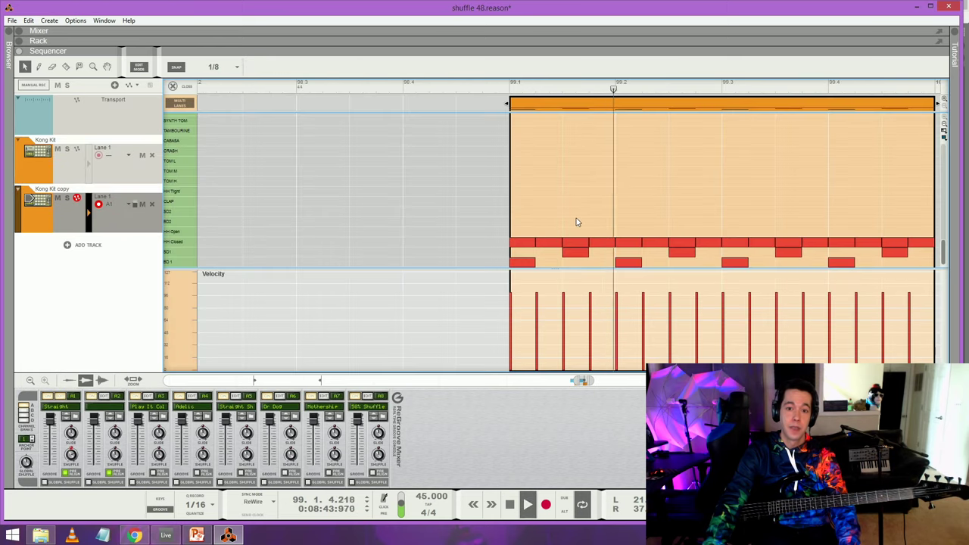
pyautogui.scroll(-2, 576, 217)
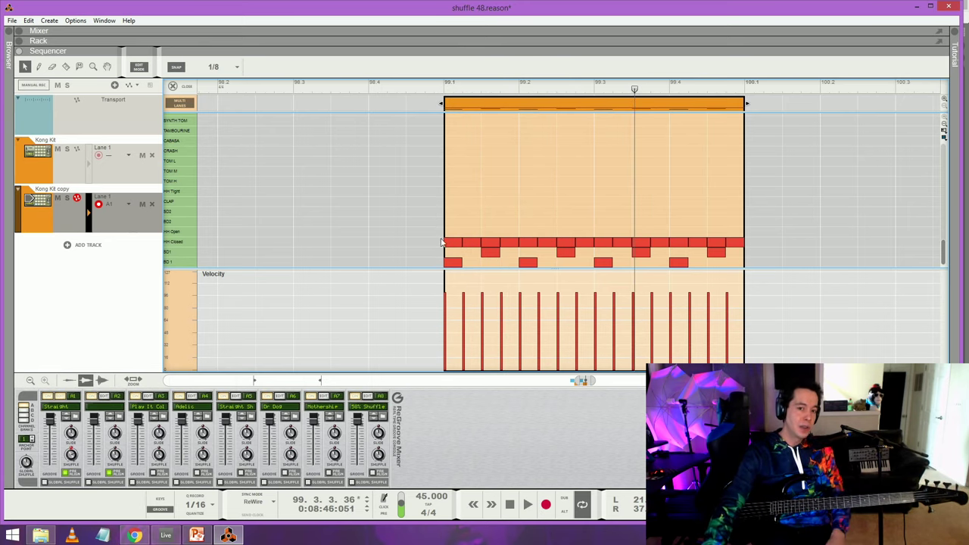
# Step: Play the Kong Kit copy clip from the start of bar 99 and set the loop locators around that clip
pyautogui.moveTo(454, 243); pyautogui.dragTo(474, 250)
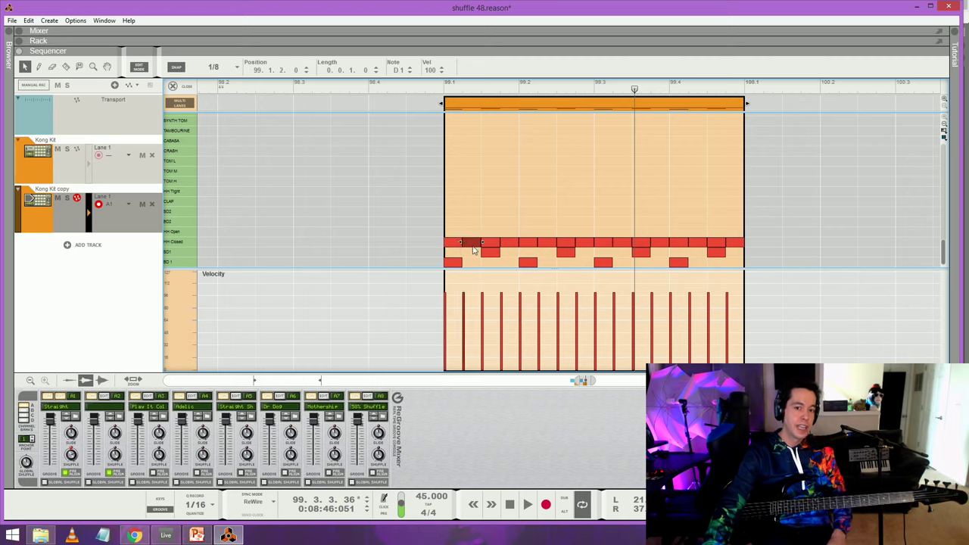
pyautogui.click(444, 89)
pyautogui.click(498, 201)
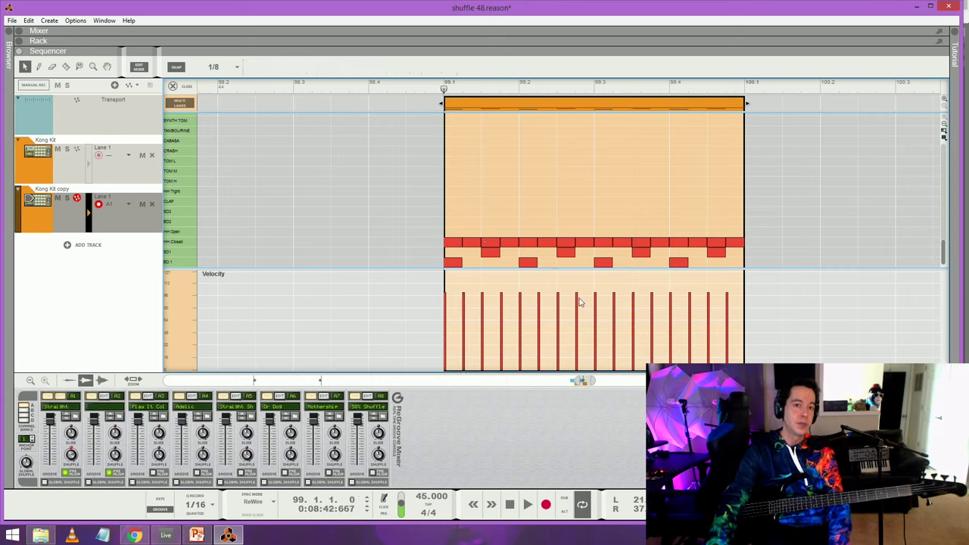
pyautogui.press('space')
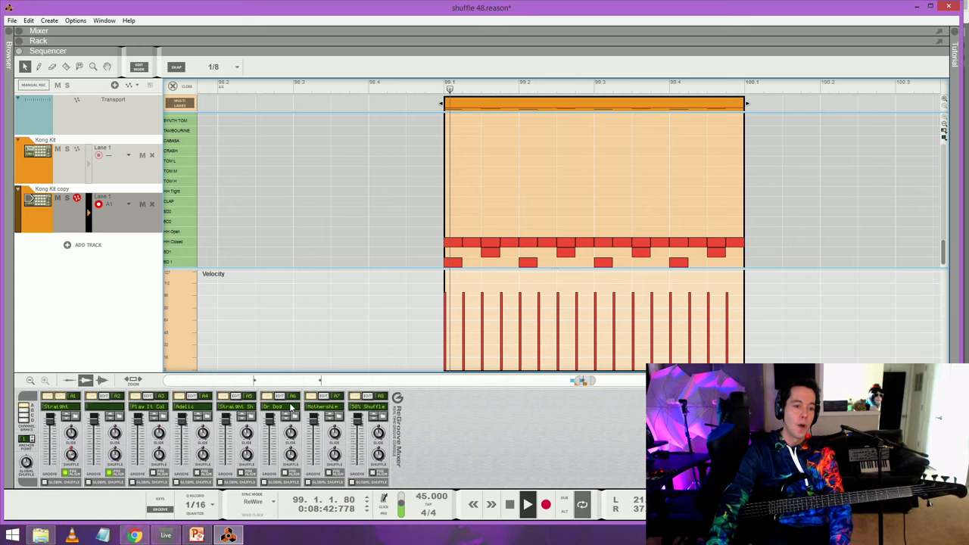
pyautogui.rightClick(593, 112)
pyautogui.click(645, 220)
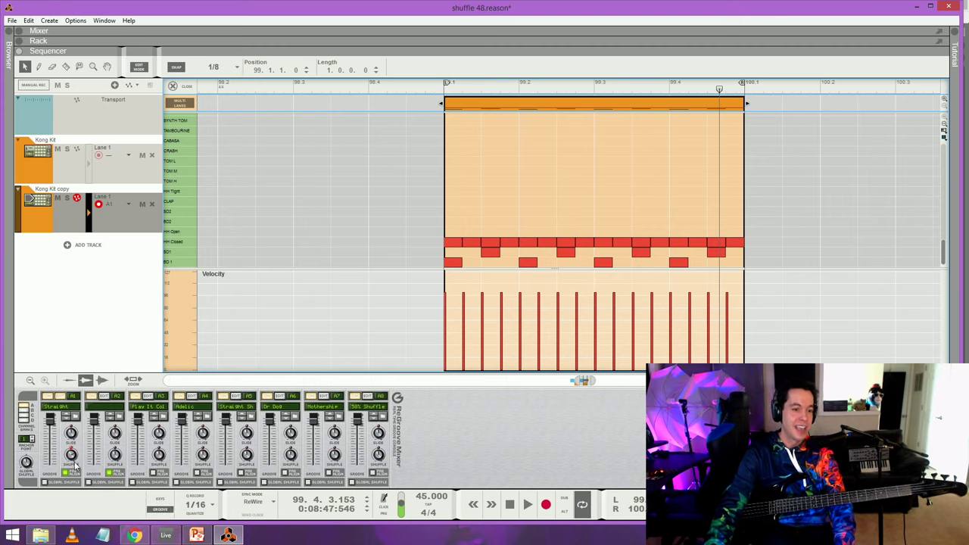
# Step: Play the bar 99 loop while sweeping the ReGroove channel A1 Shuffle from 50% through 58% and 62% to 63%
pyautogui.moveTo(71, 457)
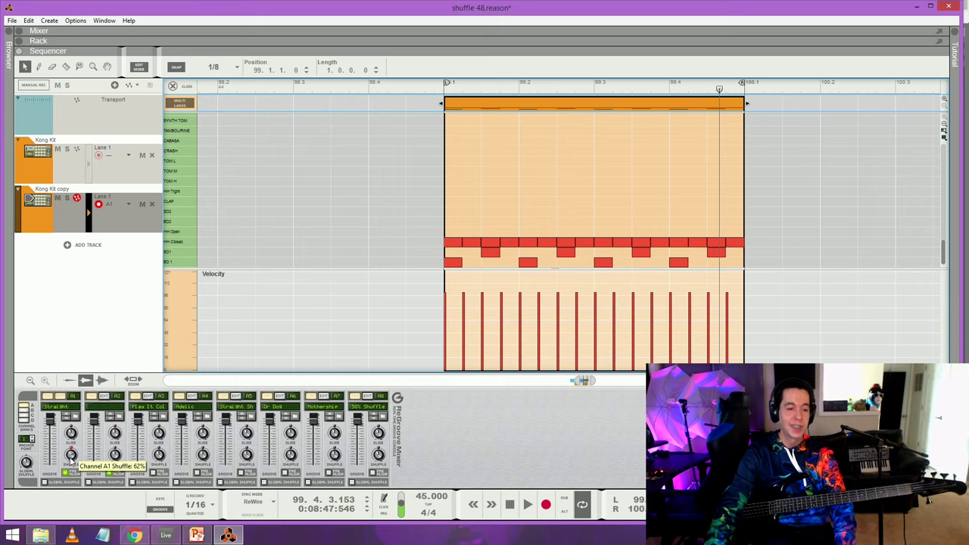
pyautogui.press('space')
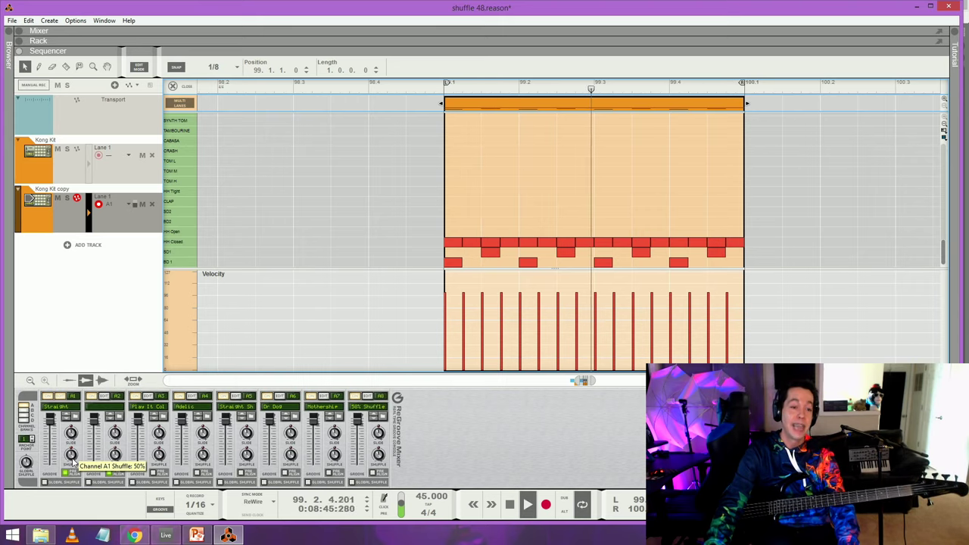
pyautogui.moveTo(70, 458); pyautogui.dragTo(73, 454)
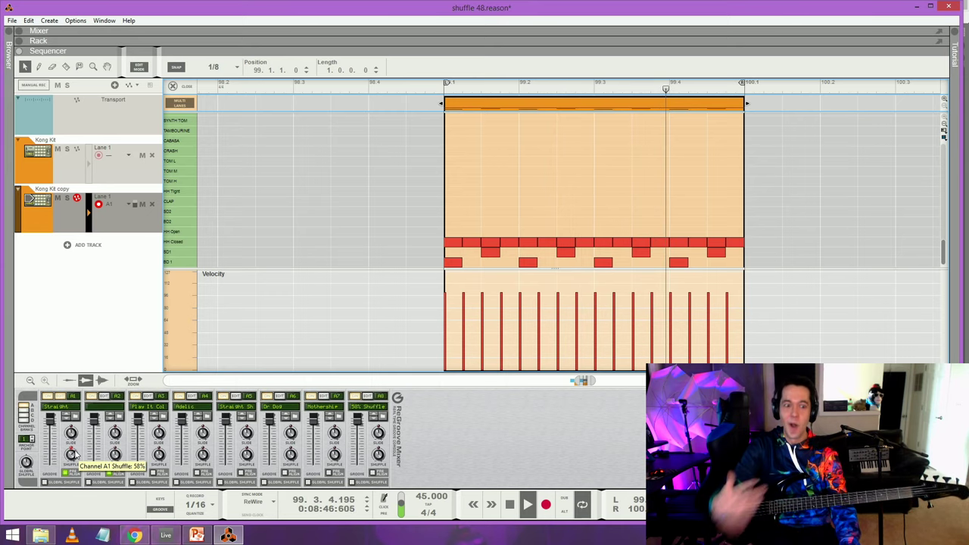
pyautogui.scroll(3, 72, 452)
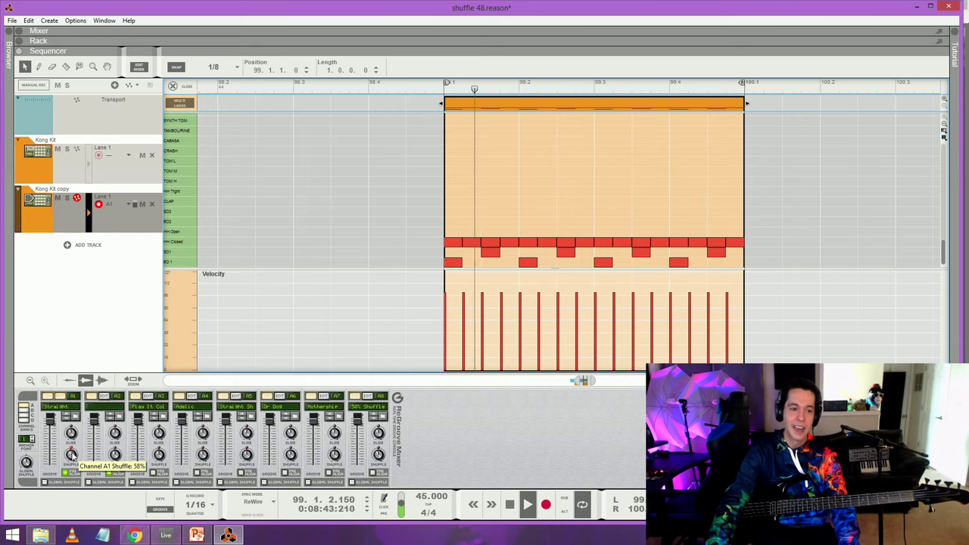
pyautogui.scroll(1, 71, 452)
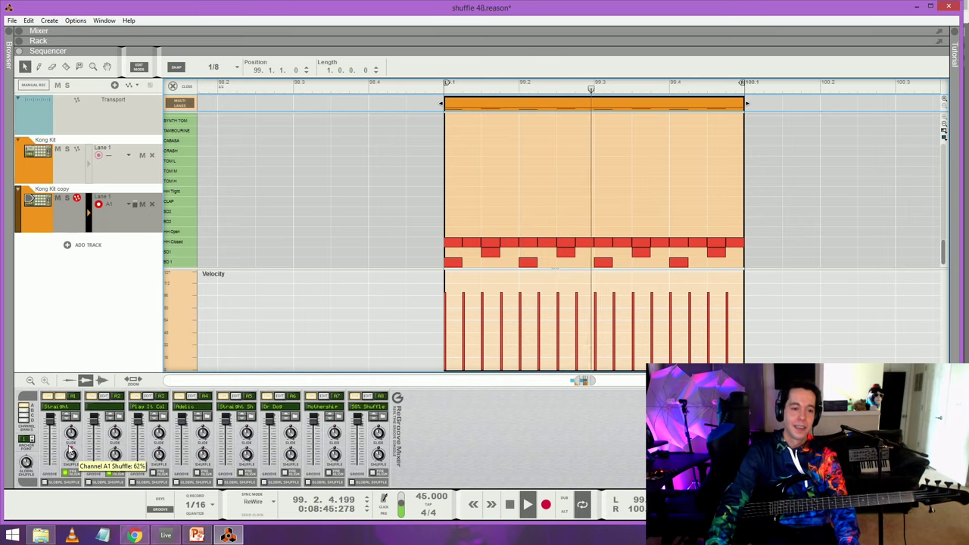
pyautogui.scroll(1, 71, 453)
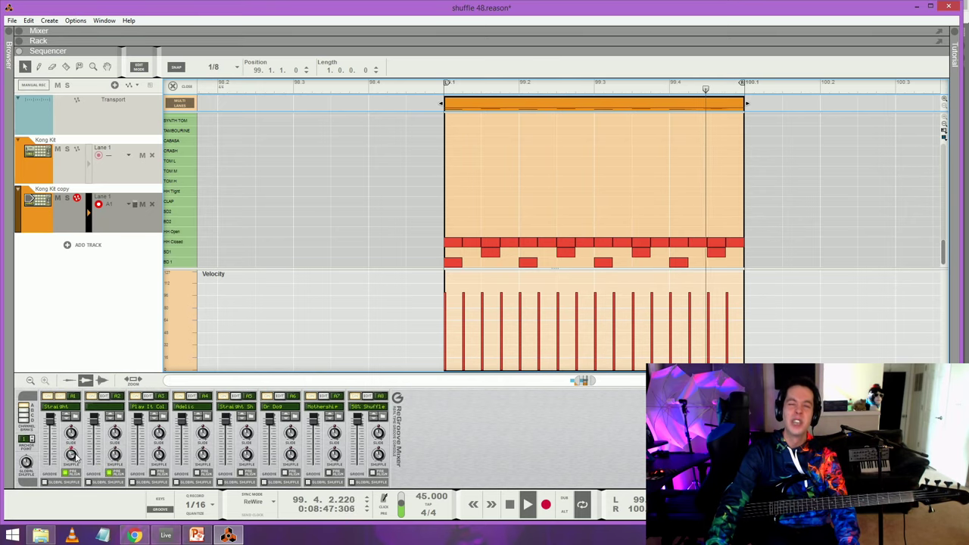
pyautogui.scroll(1, 72, 453)
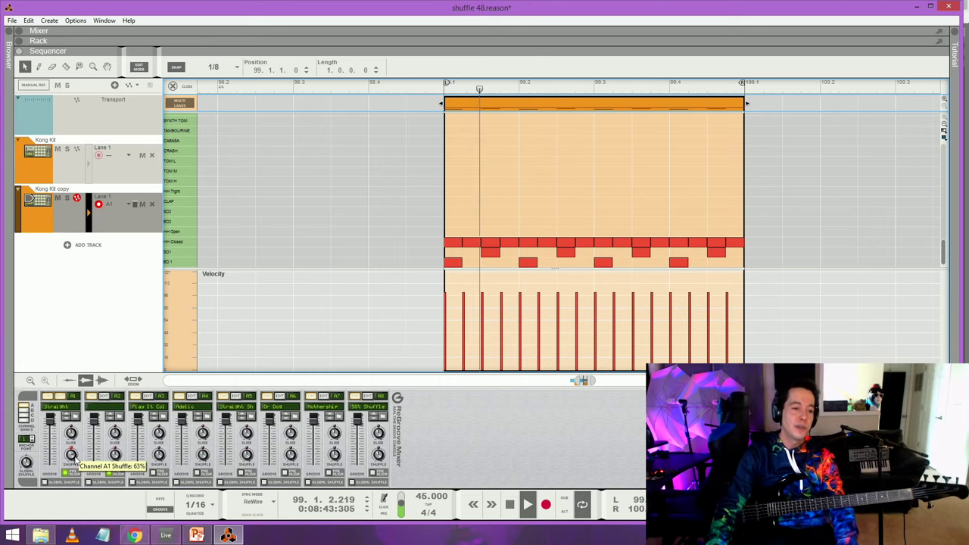
# Step: Raise the channel A1 Shuffle slightly further and audition the looped bar 99 groove again
pyautogui.moveTo(74, 455); pyautogui.dragTo(76, 451)
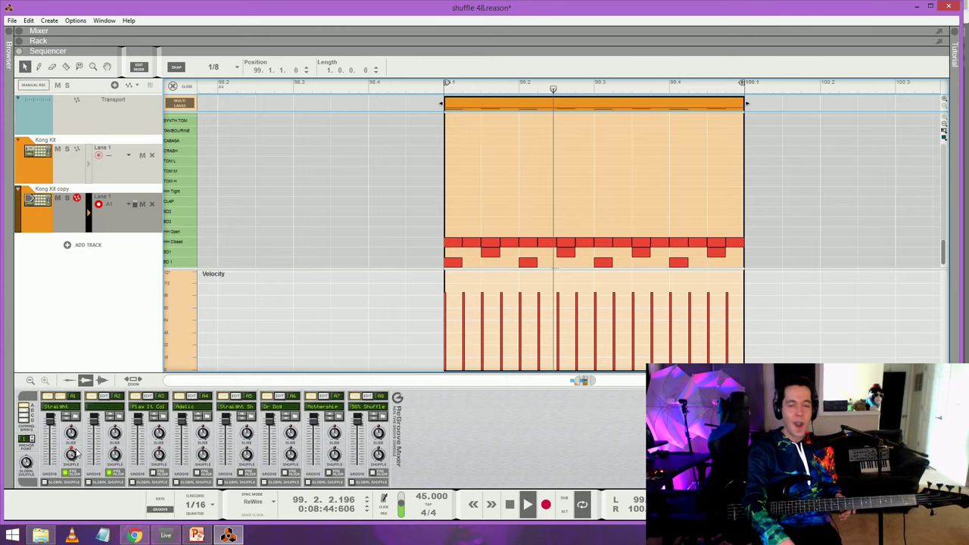
pyautogui.press('space')
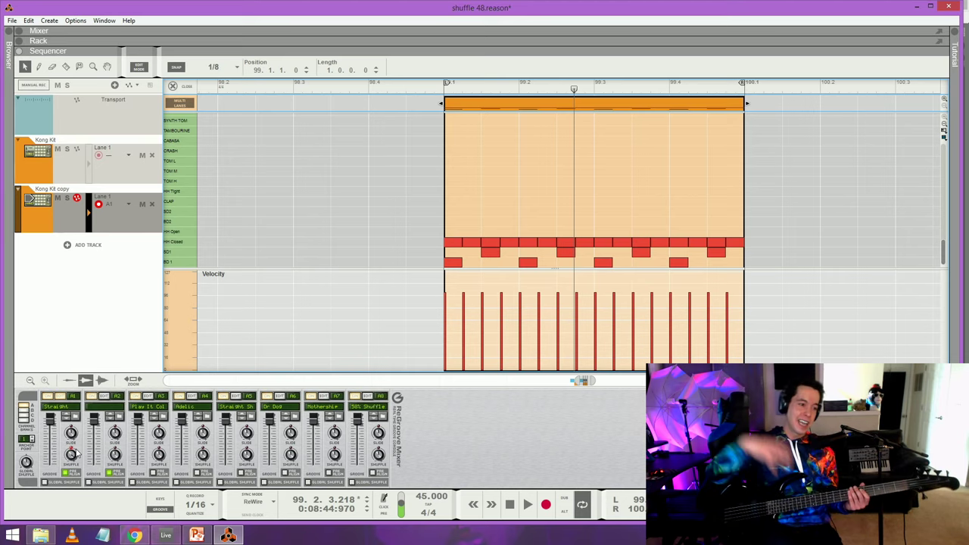
pyautogui.press('space')
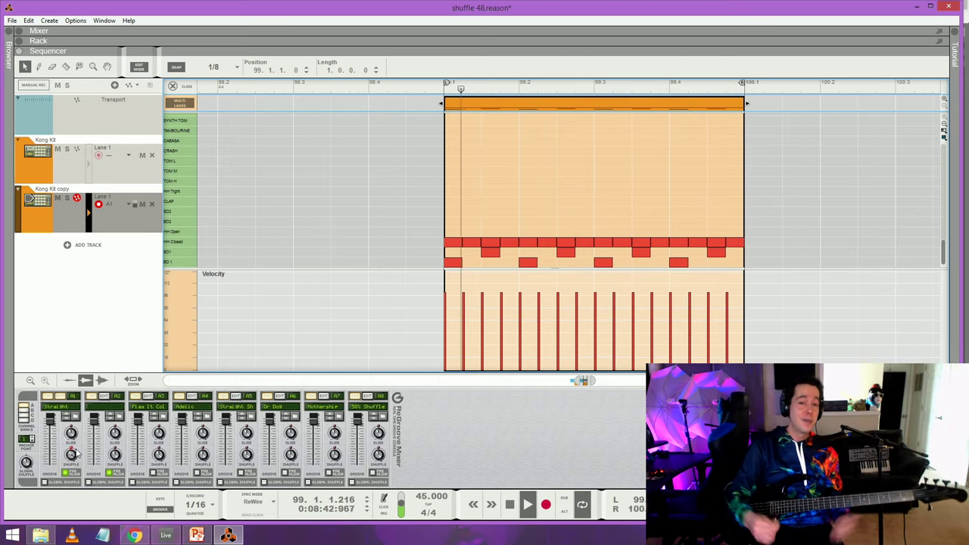
pyautogui.press('space')
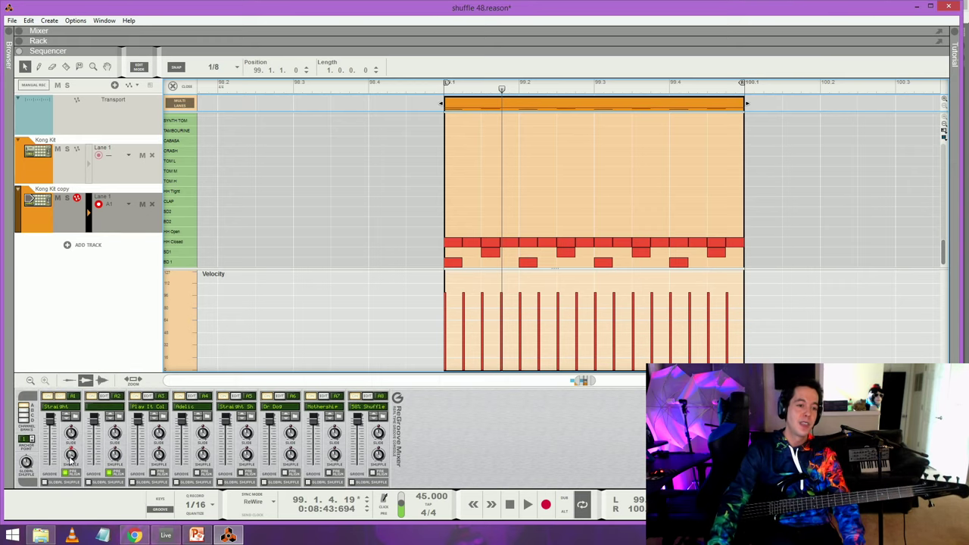
pyautogui.moveTo(70, 455)
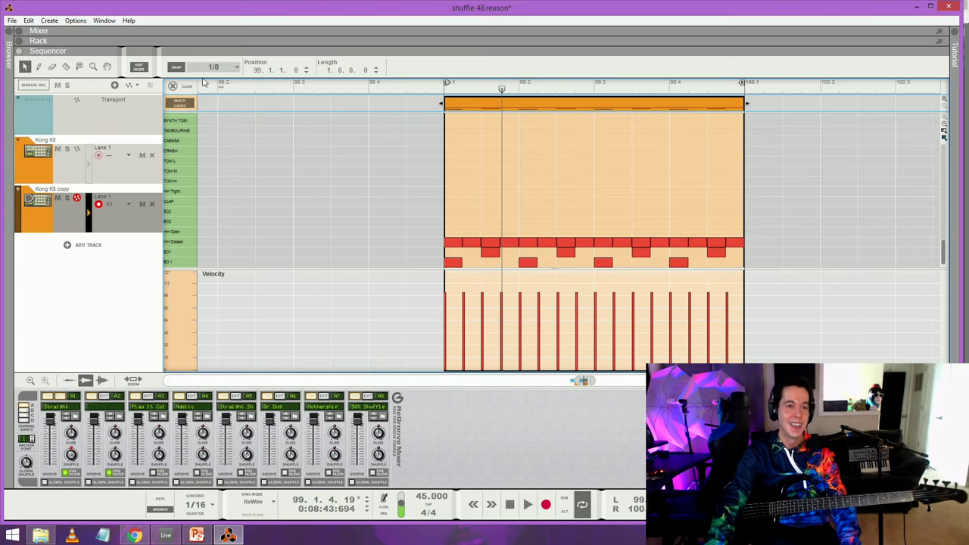
# Step: Switch to PowerPoint and highlight the bullet beginning "Not all swing is created equally!", clearing the selection at its end
pyautogui.click(196, 535)
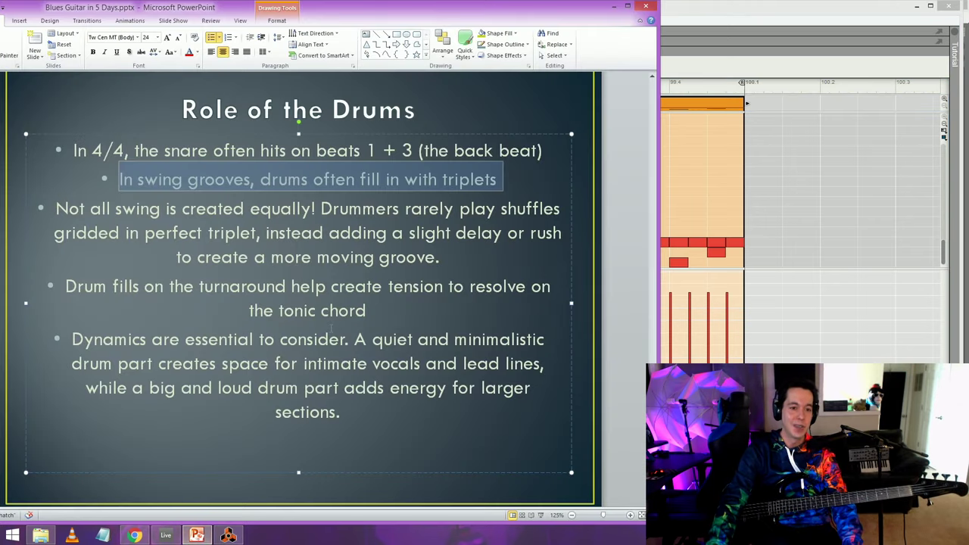
pyautogui.click(364, 233)
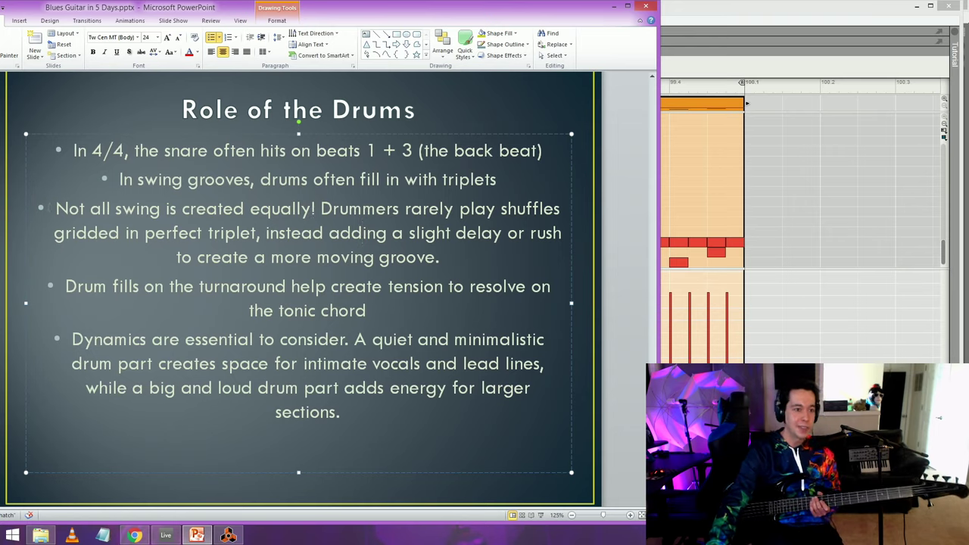
pyautogui.moveTo(55, 209); pyautogui.dragTo(446, 261)
pyautogui.click(452, 263)
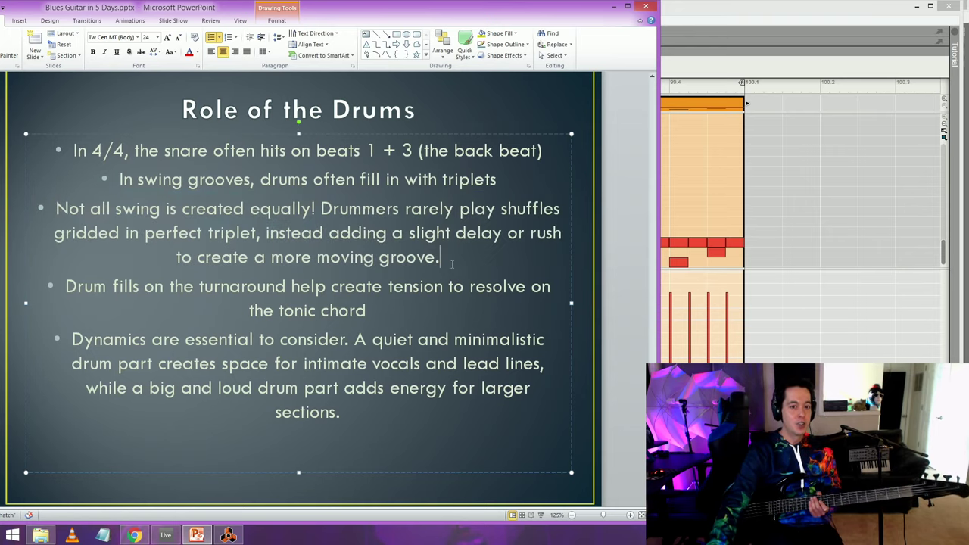